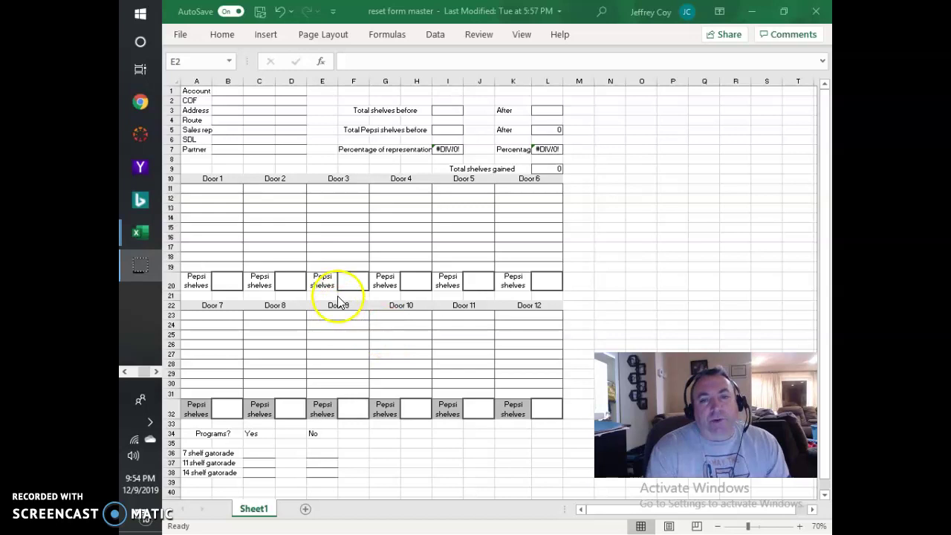
Increase the height of row 21 and enter the label "Total shelves" in cell A21 under Door 1.
click(140, 279)
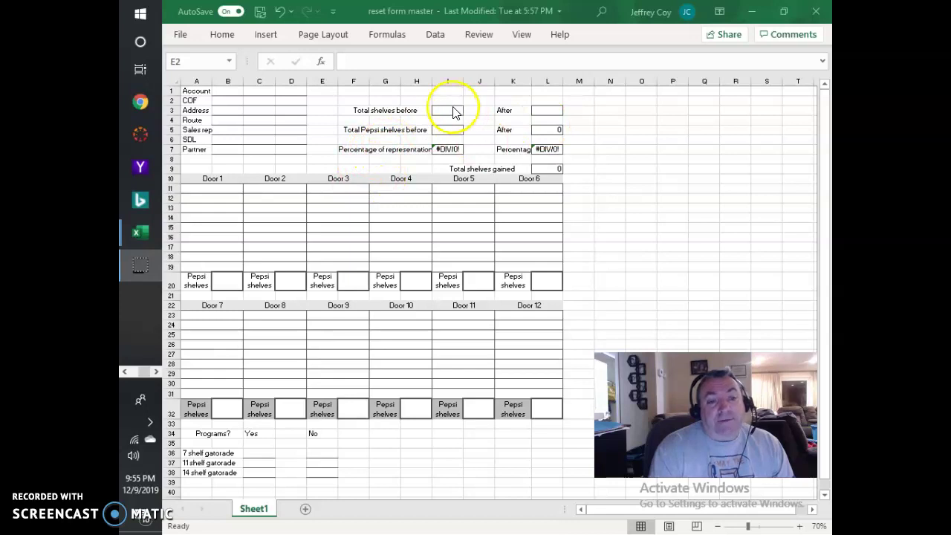
click(173, 299)
drag(172, 299, 171, 318)
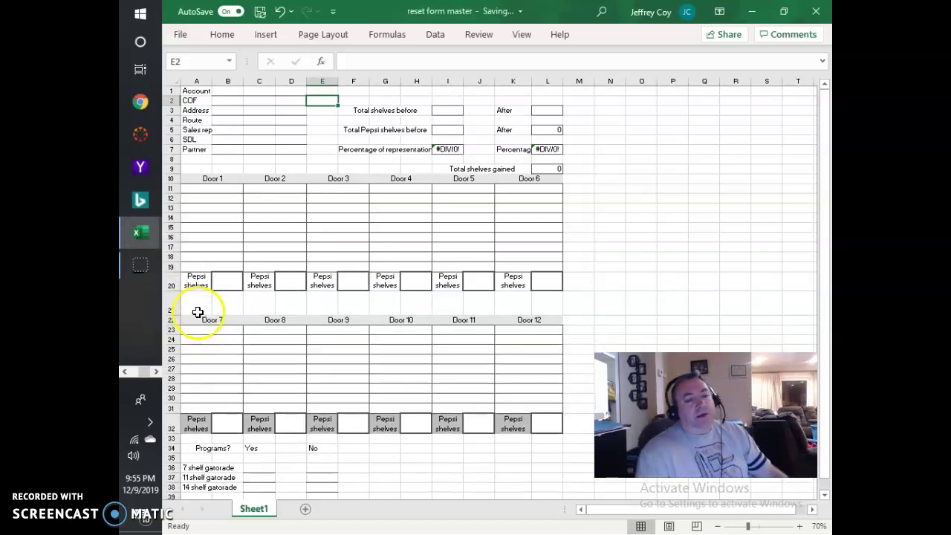
click(193, 304)
text(Total shel)
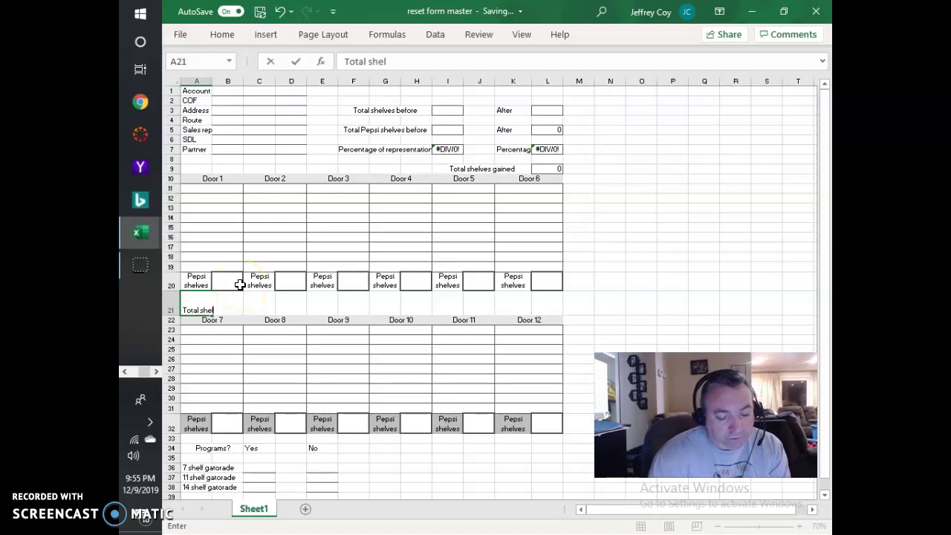
text(ves)
click(257, 305)
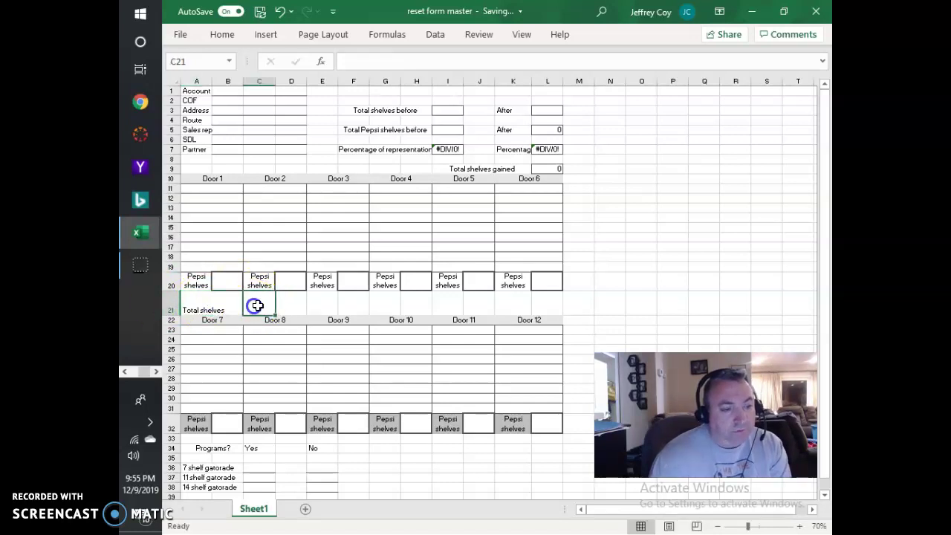
Center the "Total shelves" label in cell A21 and wrap its text within the cell.
click(200, 299)
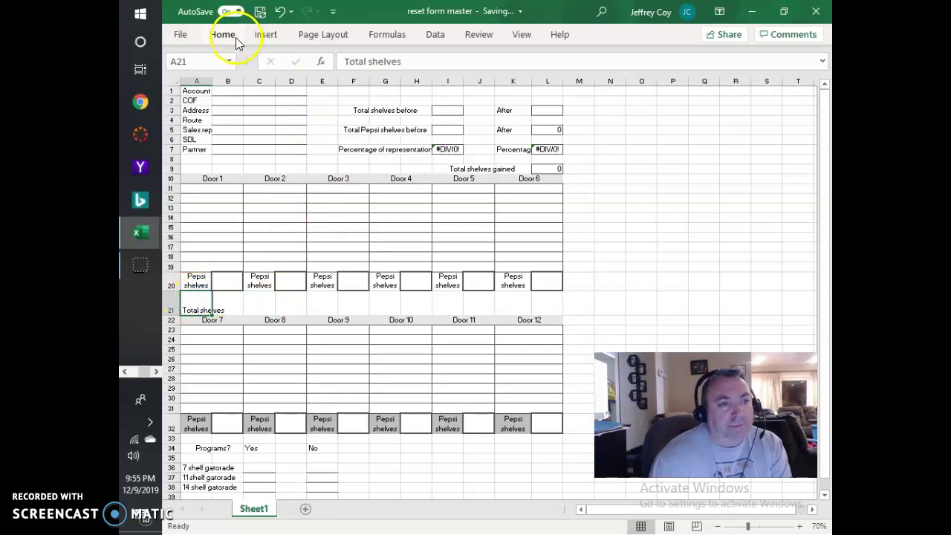
click(228, 35)
click(395, 72)
click(395, 60)
Apply outside borders to cell B21, beside the "Total shelves" label of Door 1.
click(236, 301)
click(235, 307)
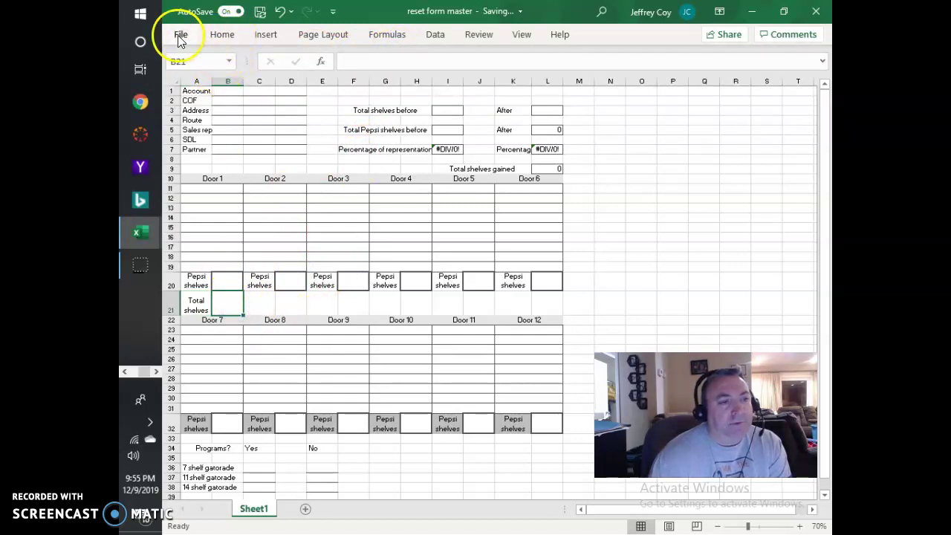
click(234, 33)
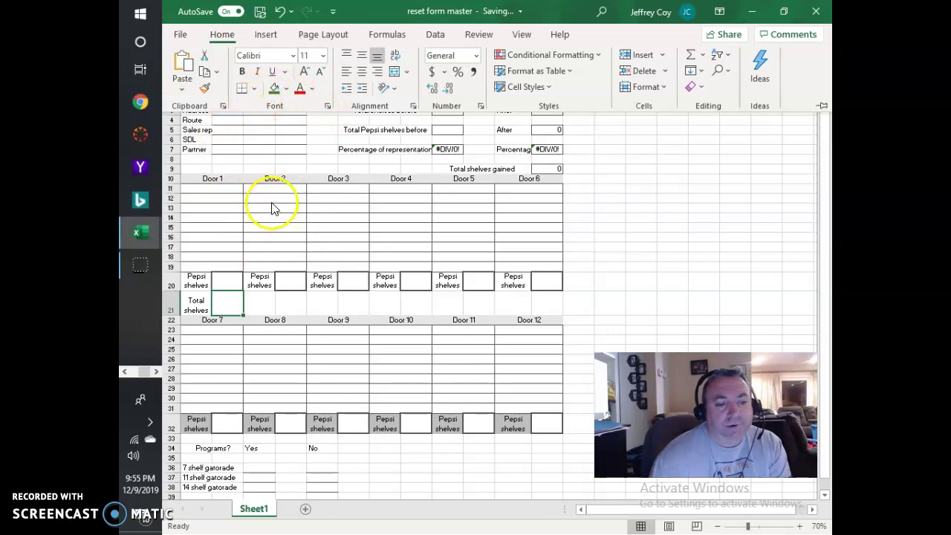
click(252, 89)
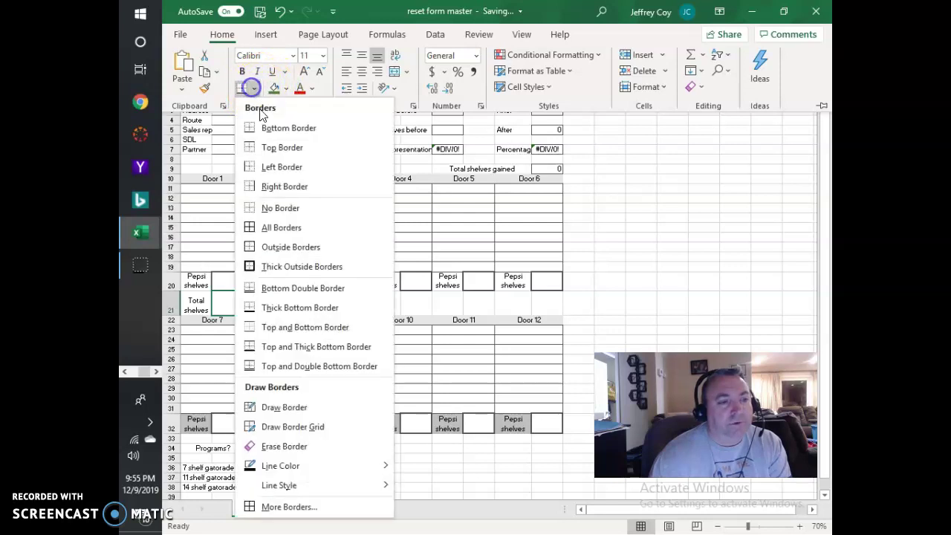
click(258, 248)
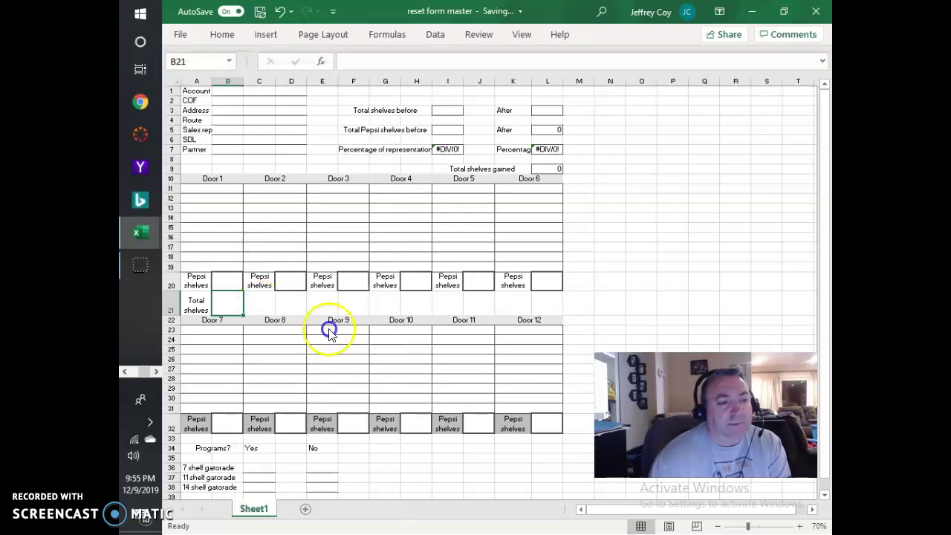
click(322, 298)
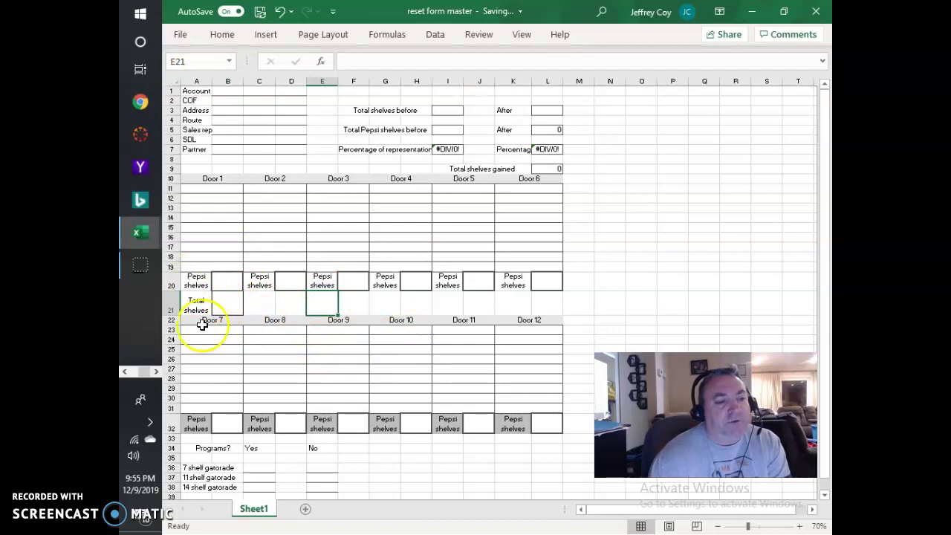
Copy the "Total shelves" label and its bordered cell, A21:B21, to C21 under Door 2.
drag(208, 305, 230, 305)
right_click(229, 307)
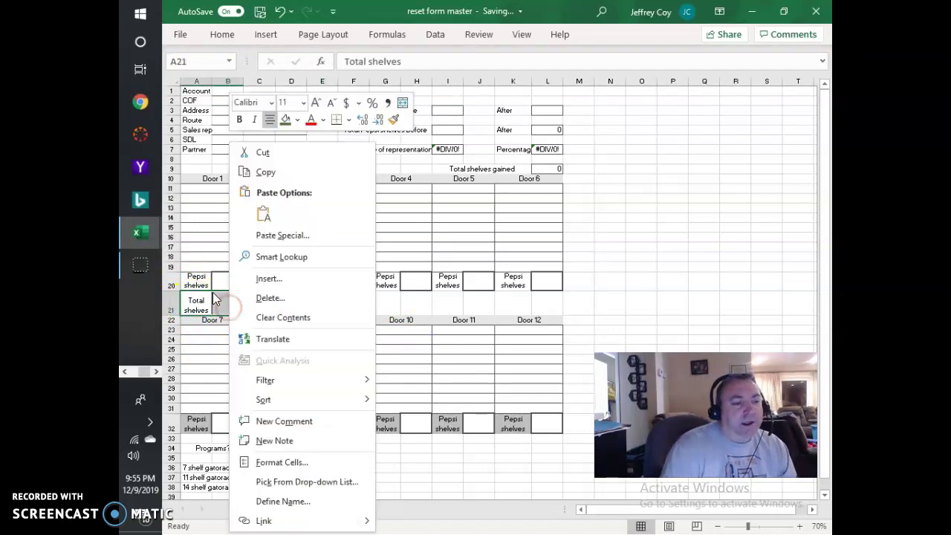
click(265, 172)
click(270, 300)
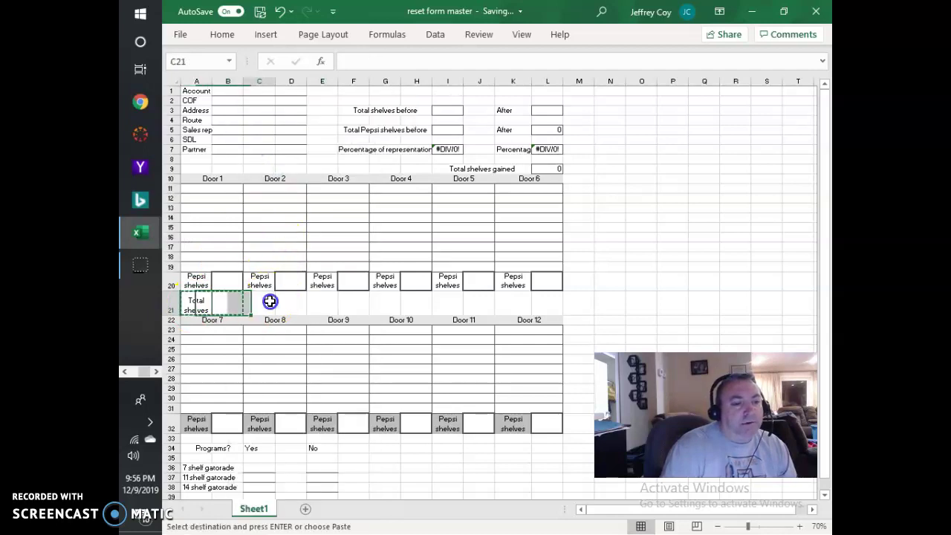
right_click(270, 301)
click(251, 233)
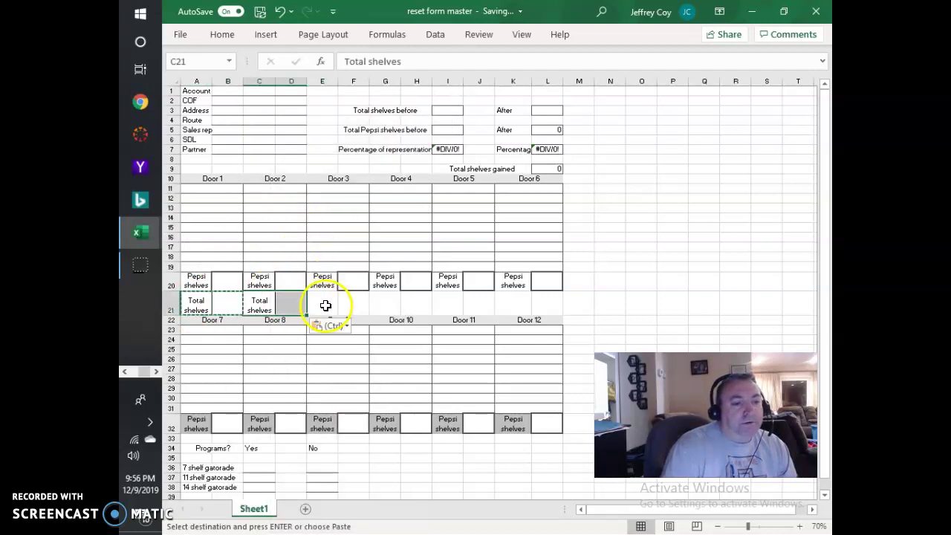
right_click(325, 305)
click(333, 233)
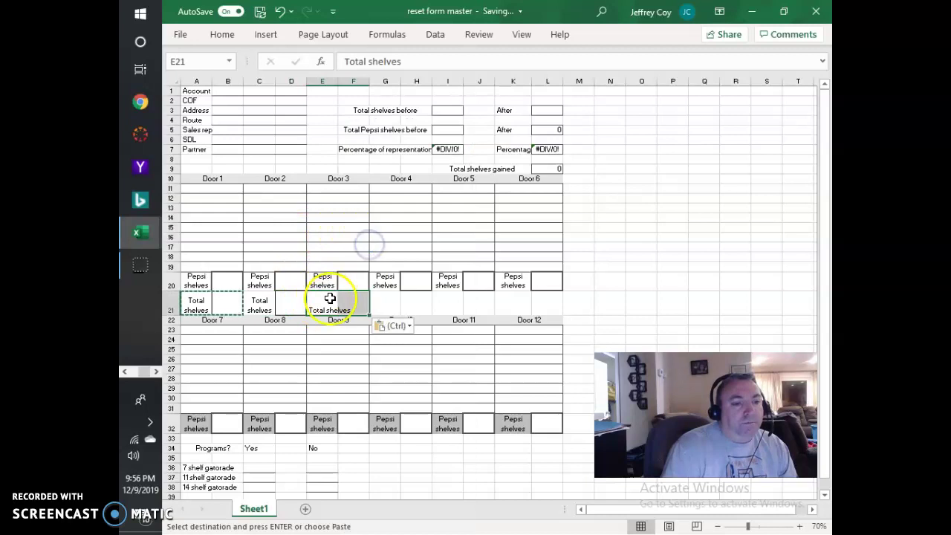
click(281, 13)
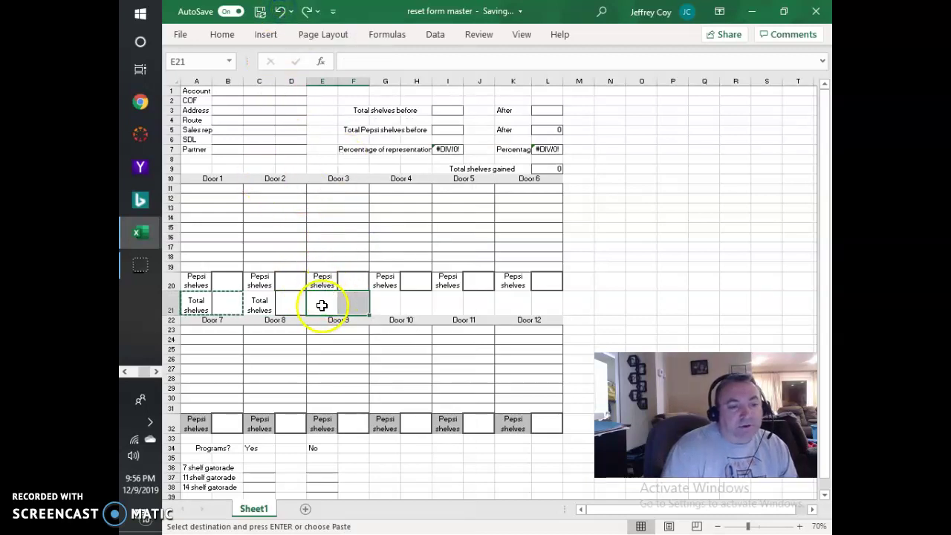
Paste the copied "Total shelves" label and box with formatting into E21, G21, I21 and K21 for Doors 3 to 6.
right_click(322, 305)
click(362, 234)
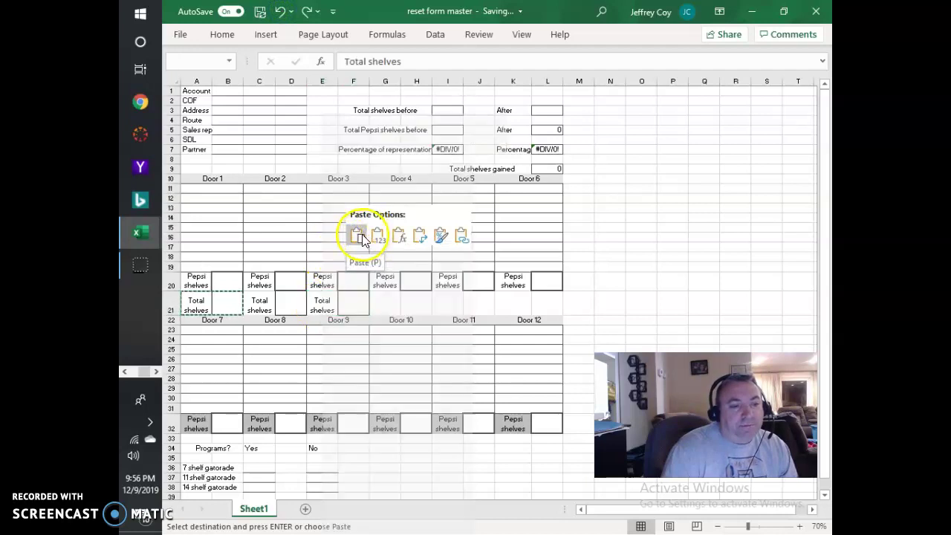
click(396, 307)
key(ctrl+v)
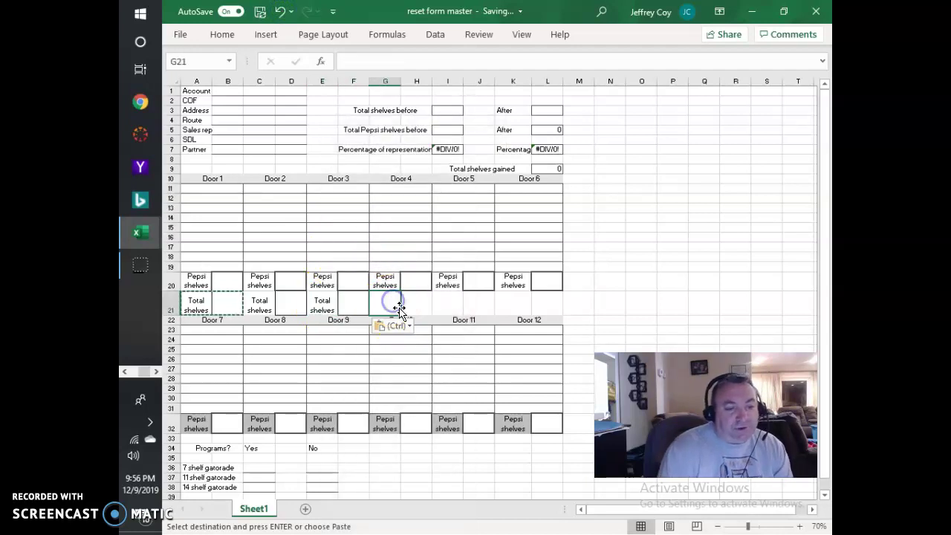
ctrl+click(448, 304)
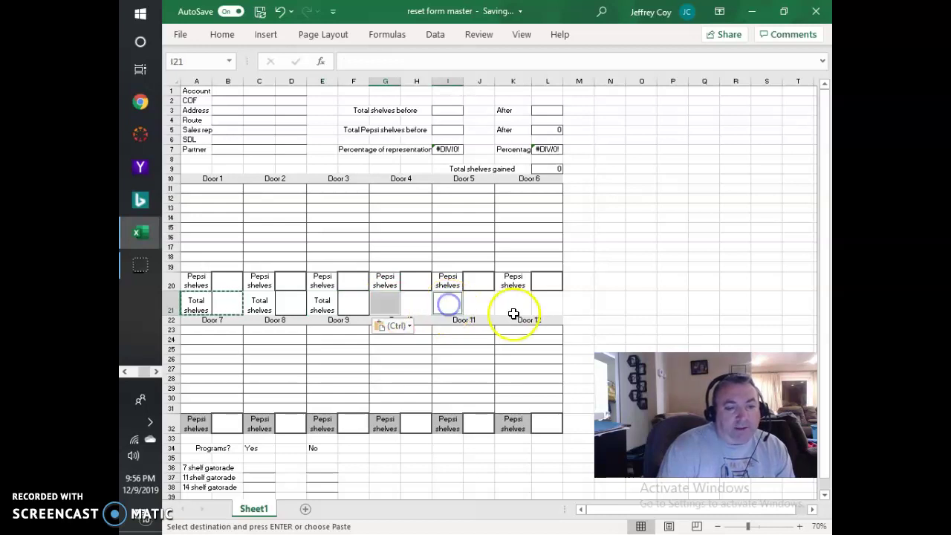
ctrl+click(515, 304)
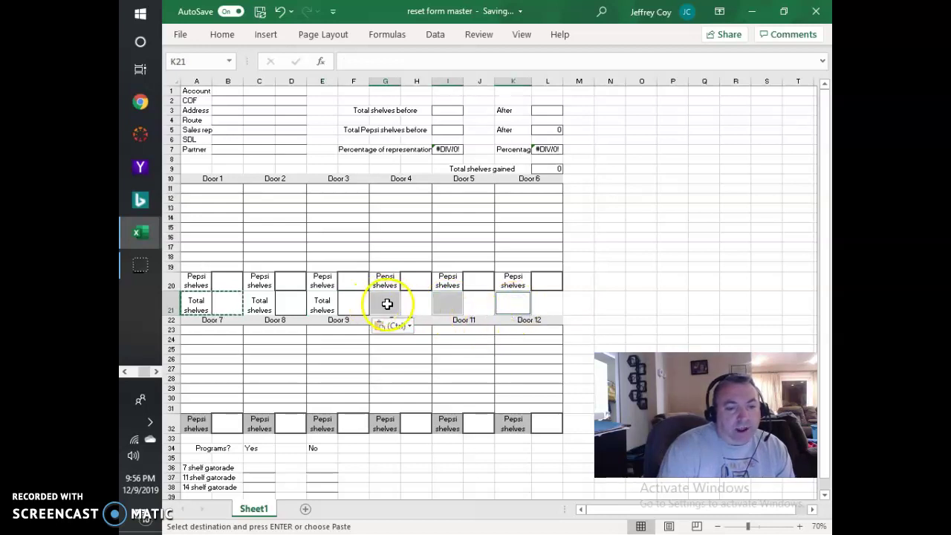
right_click(383, 304)
click(424, 214)
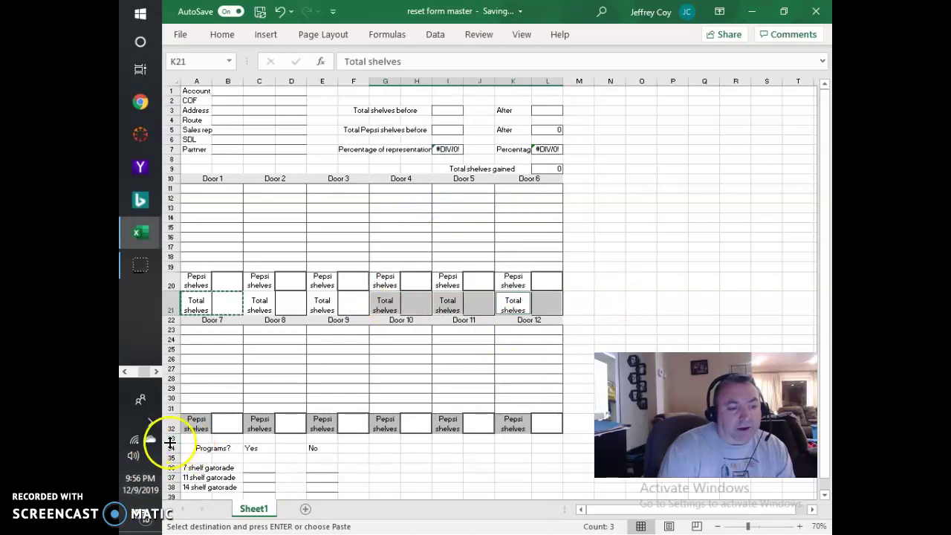
Increase the height of row 33 and paste the "Total shelves" label and box at A33, C33, E33, G33, I33 and K33 for Doors 7 to 12.
drag(172, 444, 177, 459)
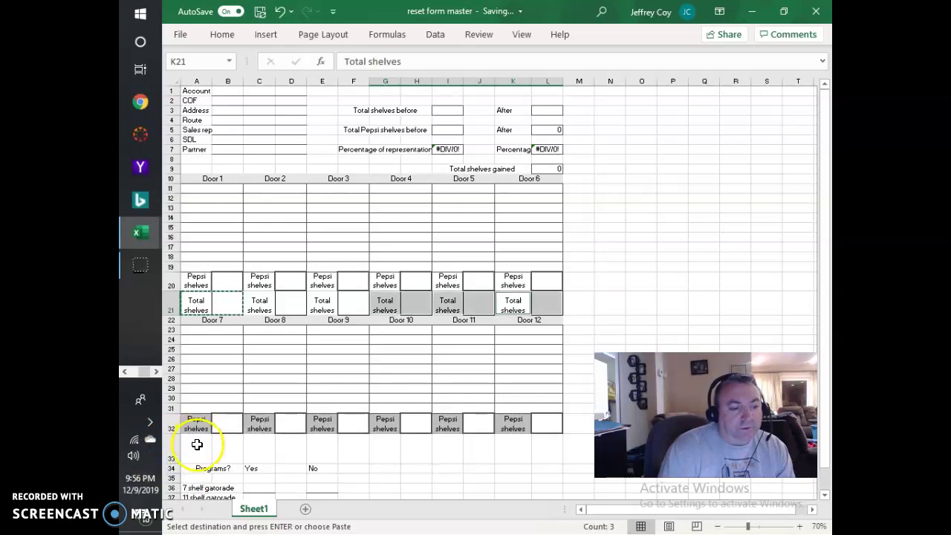
click(196, 443)
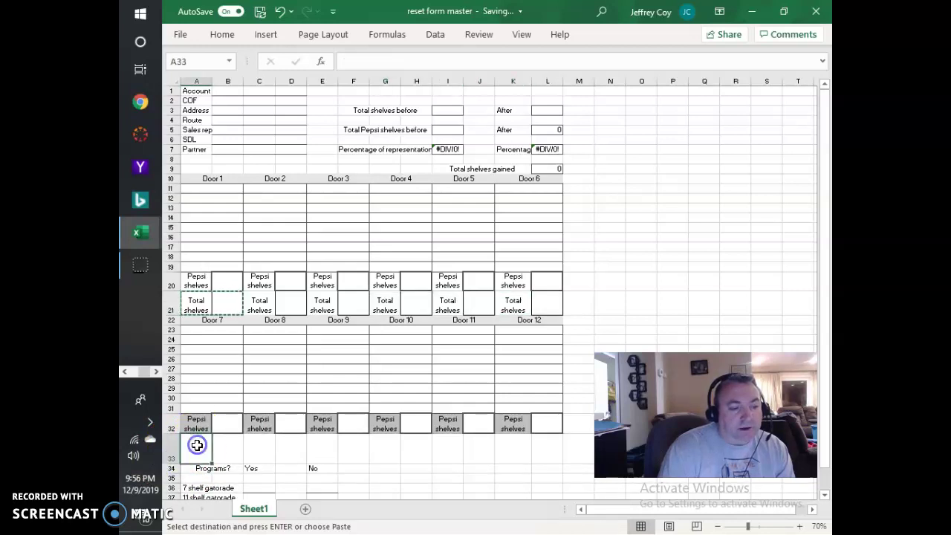
ctrl+click(266, 447)
ctrl+click(320, 450)
ctrl+click(382, 451)
ctrl+click(462, 448)
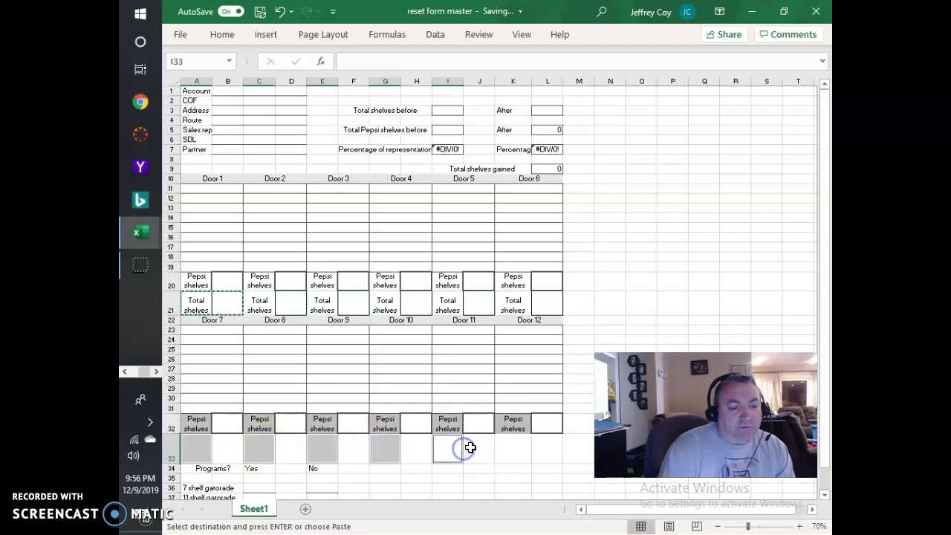
ctrl+click(501, 448)
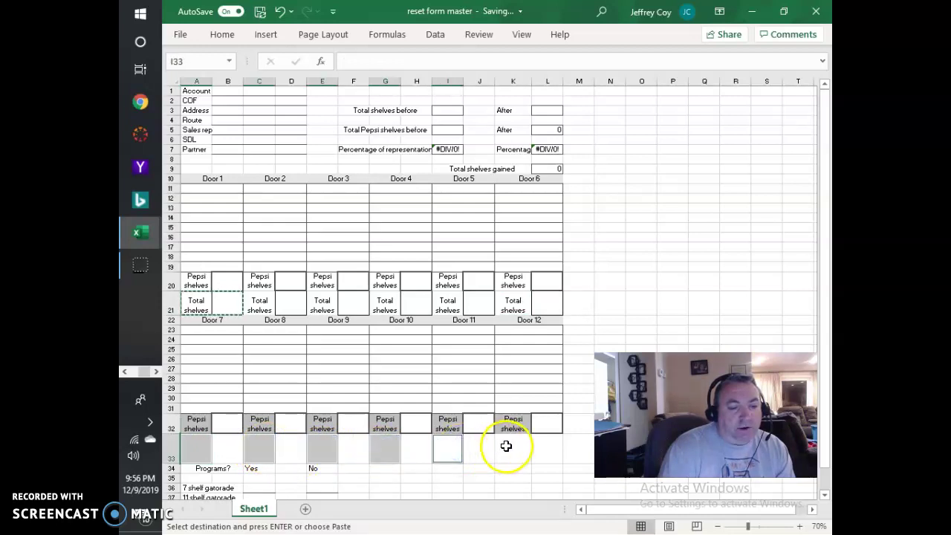
right_click(193, 444)
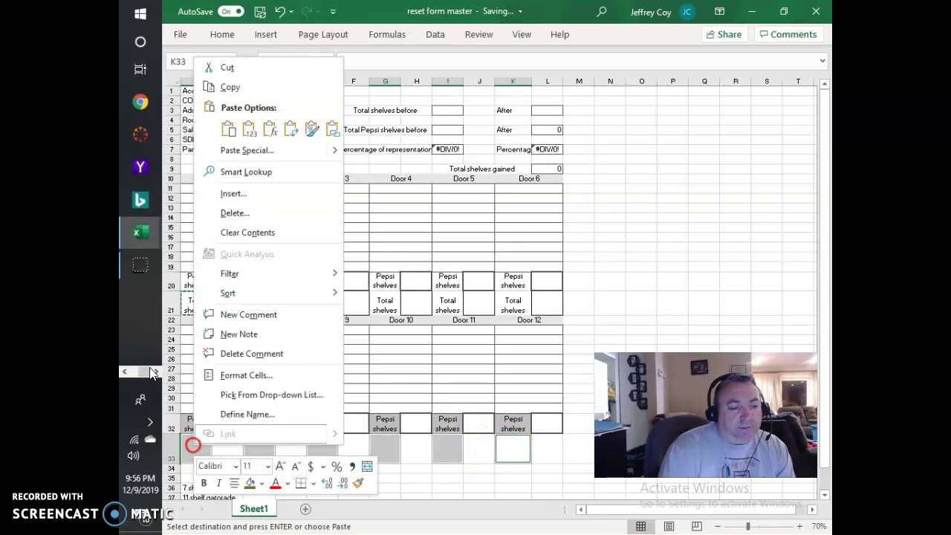
click(227, 131)
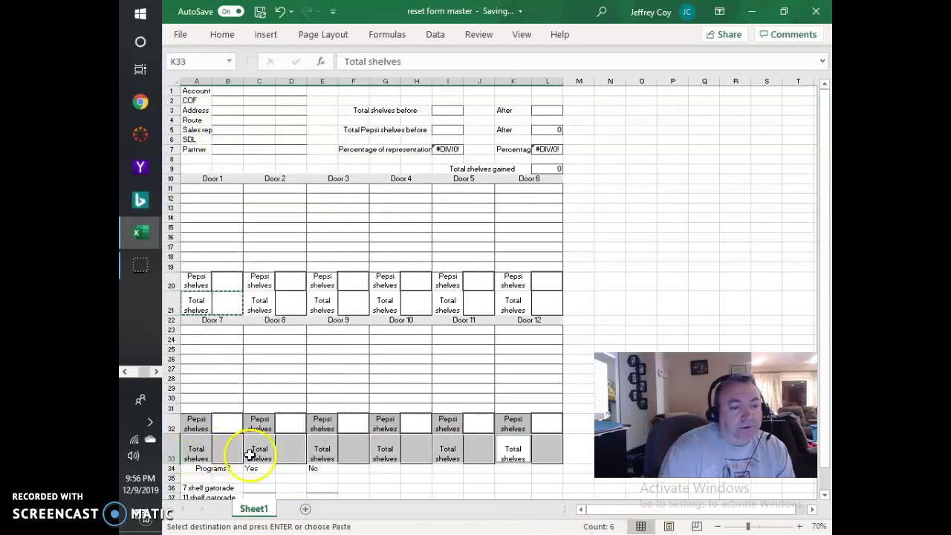
click(481, 468)
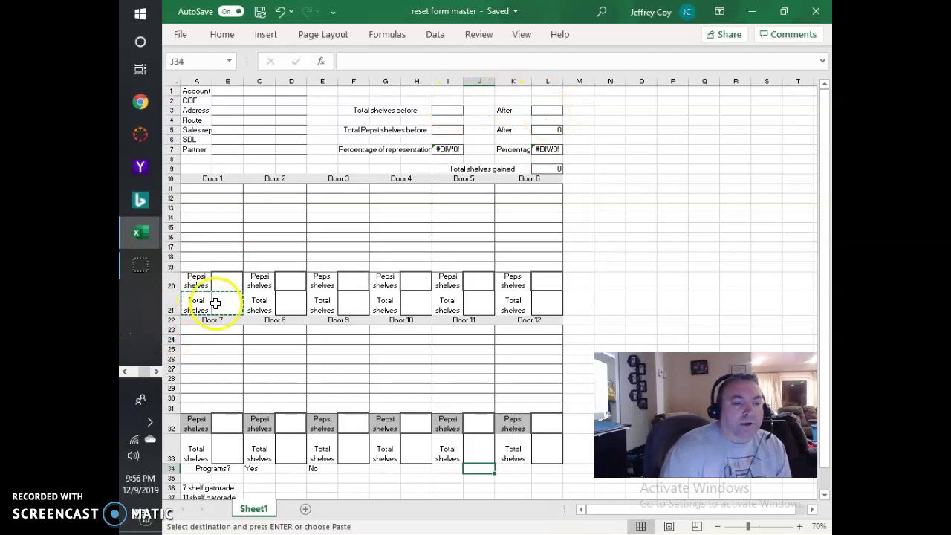
click(215, 303)
click(356, 300)
click(415, 301)
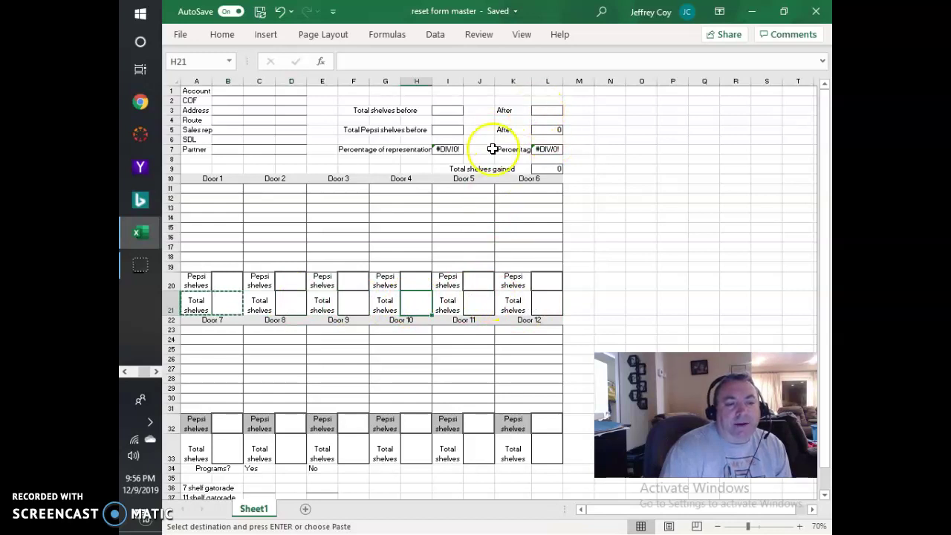
Fill the Door 1 shelf rows 12 to 15 with csd, water, juice and blah.
click(214, 198)
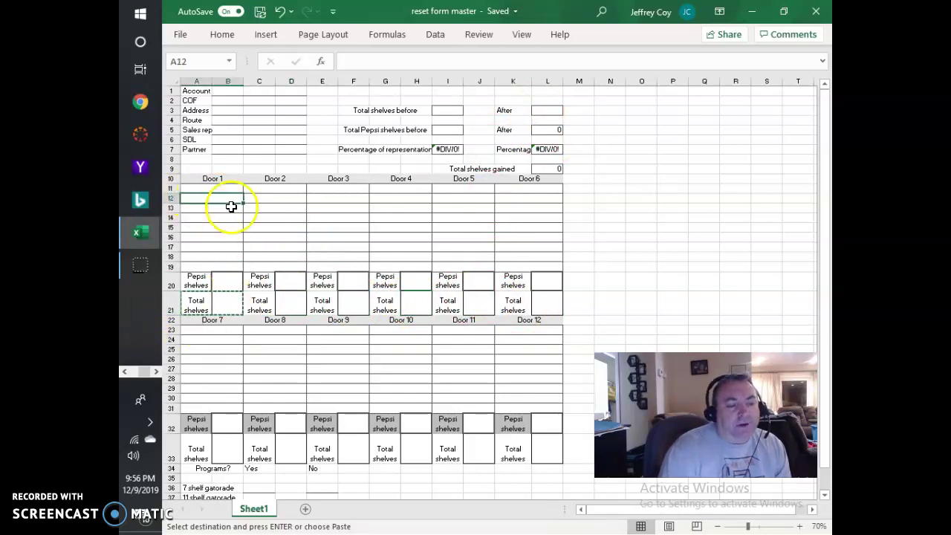
text(c)
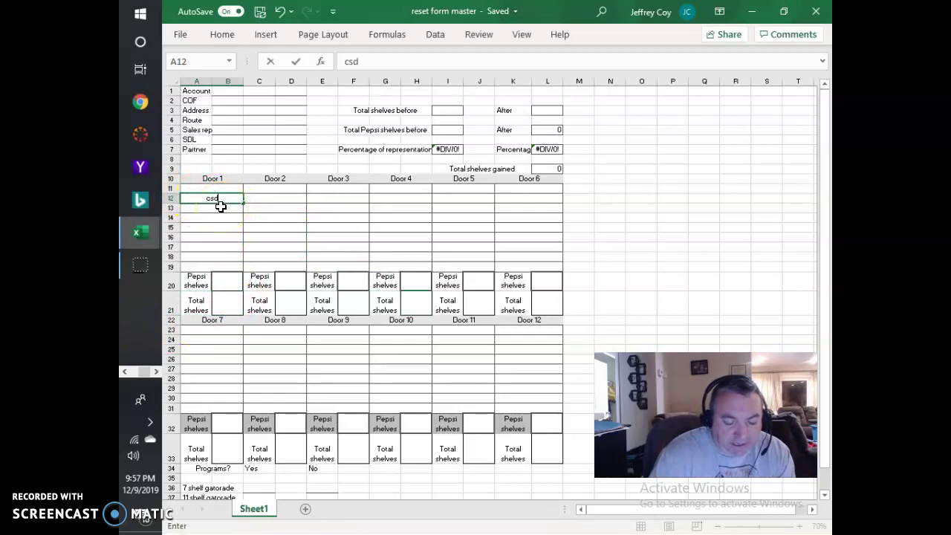
text(sd)
key(Return)
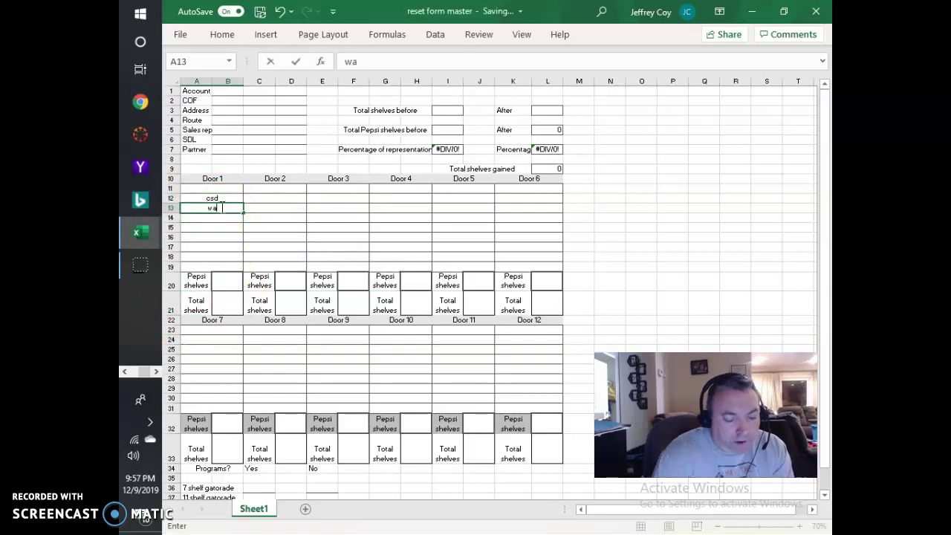
key(Return)
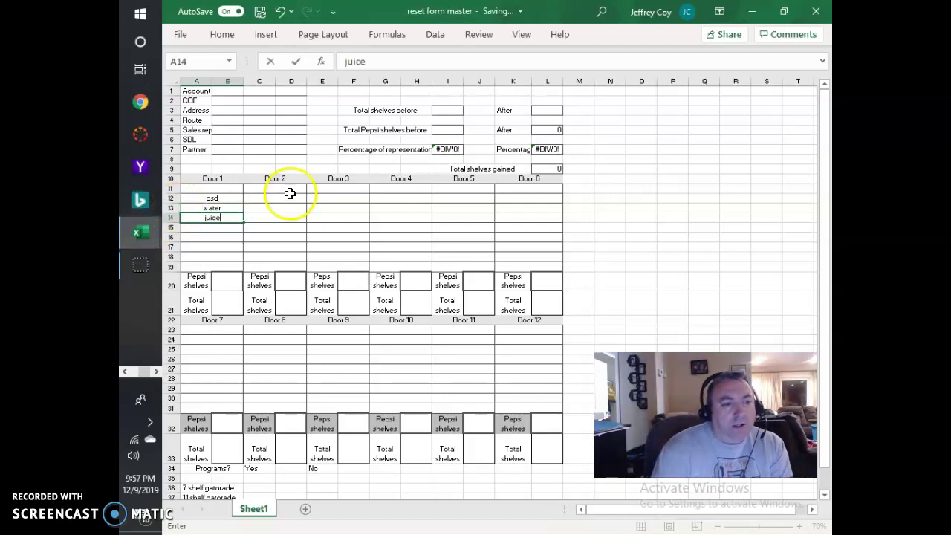
click(212, 234)
key(Return)
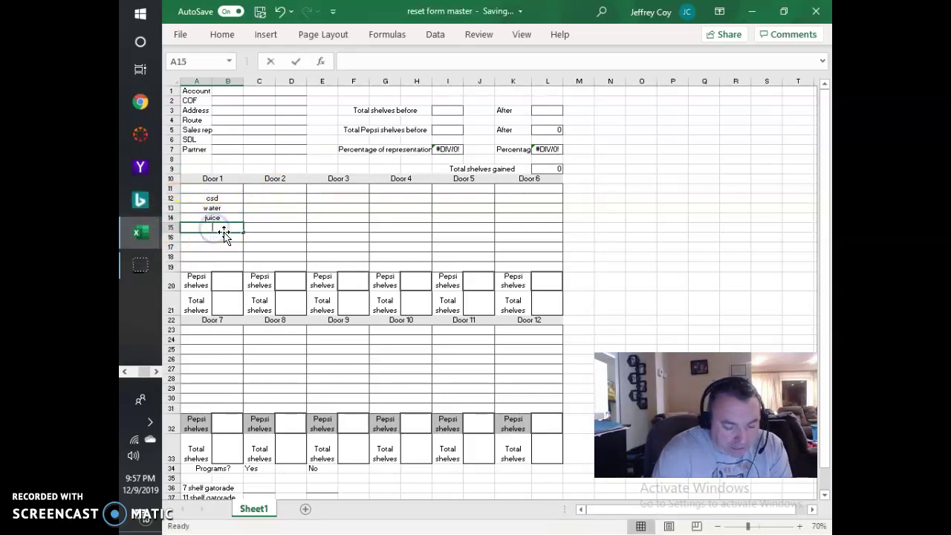
text(blah)
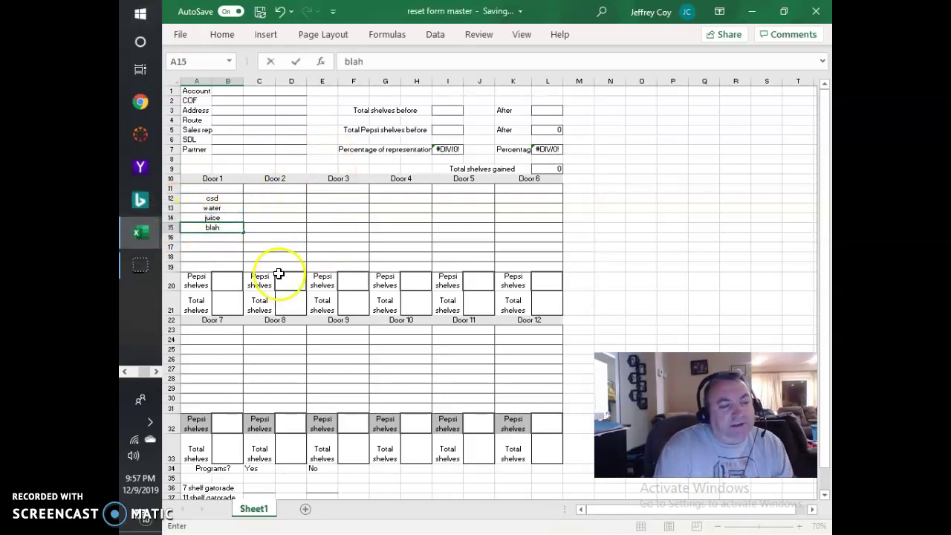
click(217, 278)
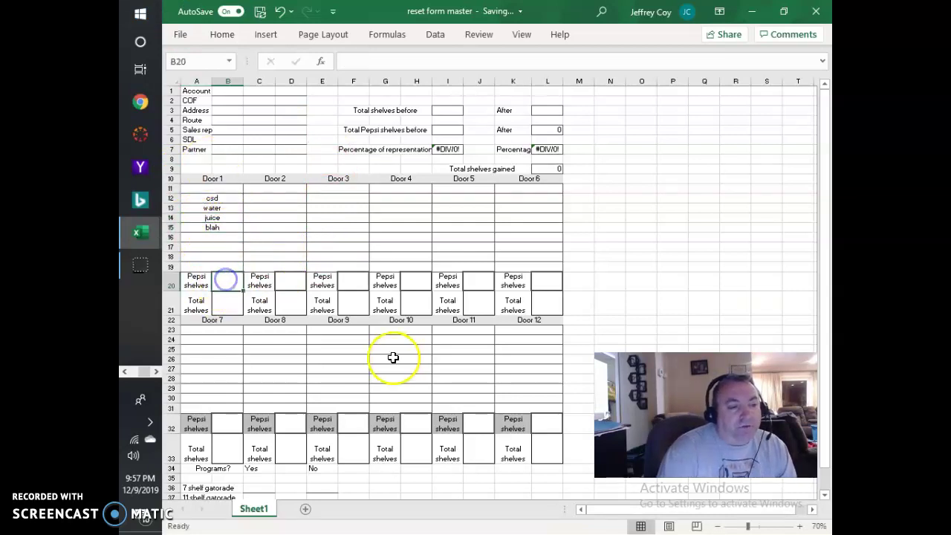
Enter 3 as the Pepsi shelves in B20 and 7 as the total shelves in B21 for Door 1.
text(33)
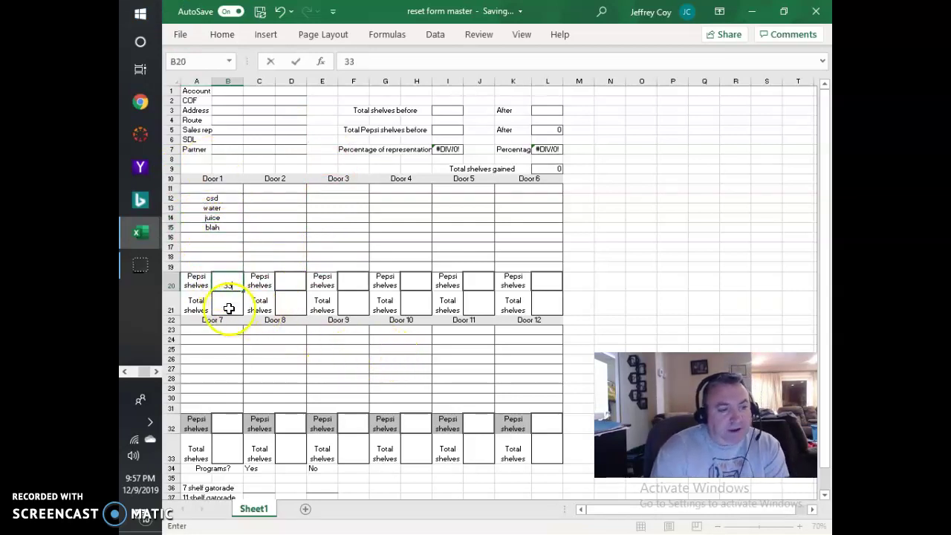
click(228, 308)
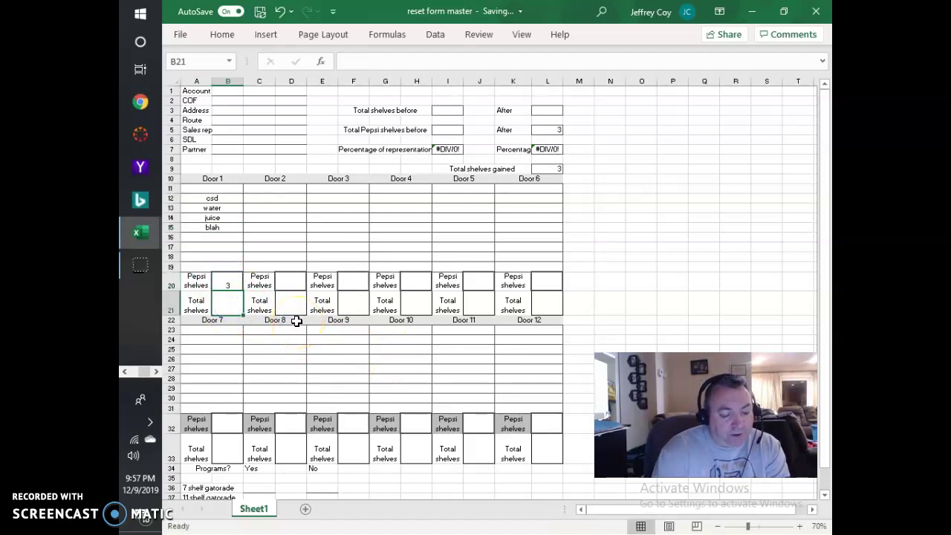
text(7)
click(266, 227)
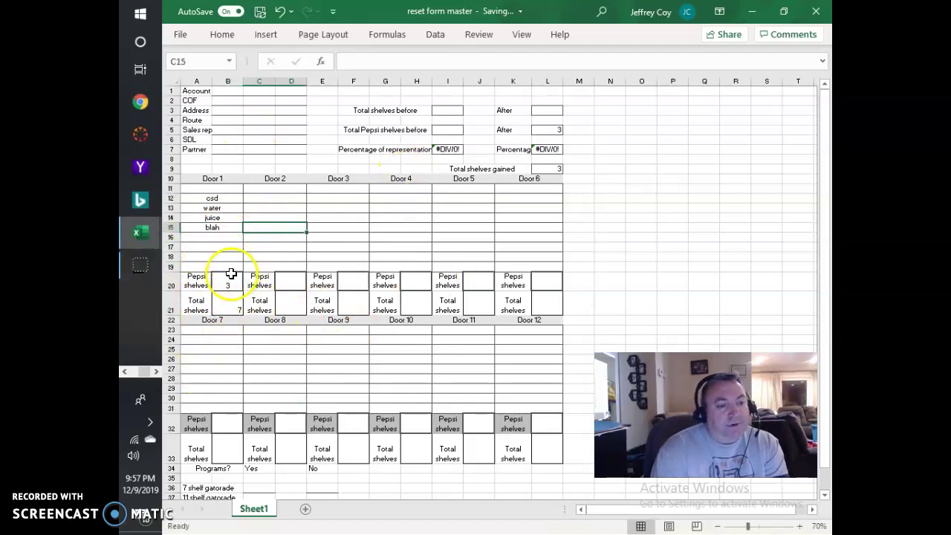
Start the total shelves "After" formula in L3, adding Doors 1 to 6: =(B21+D21+F21+H21+J21+L21.
click(538, 130)
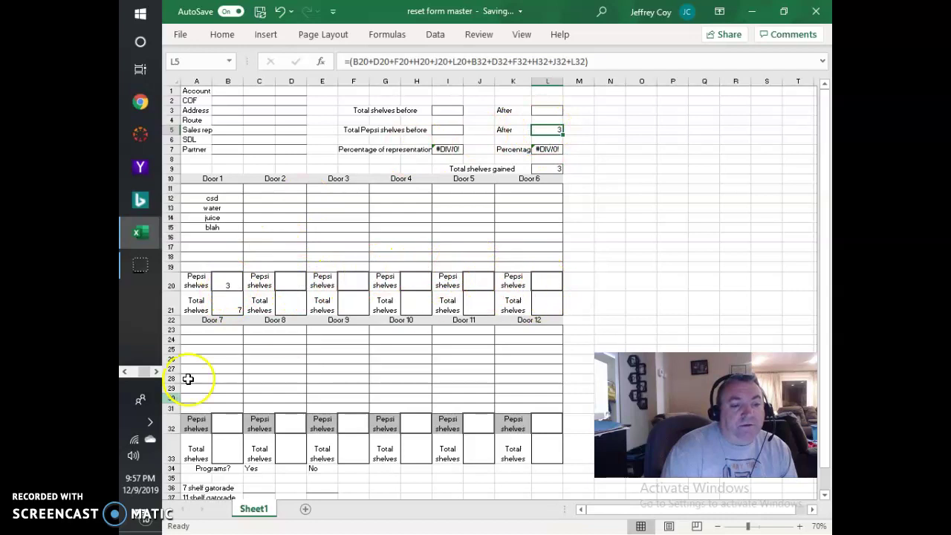
click(546, 110)
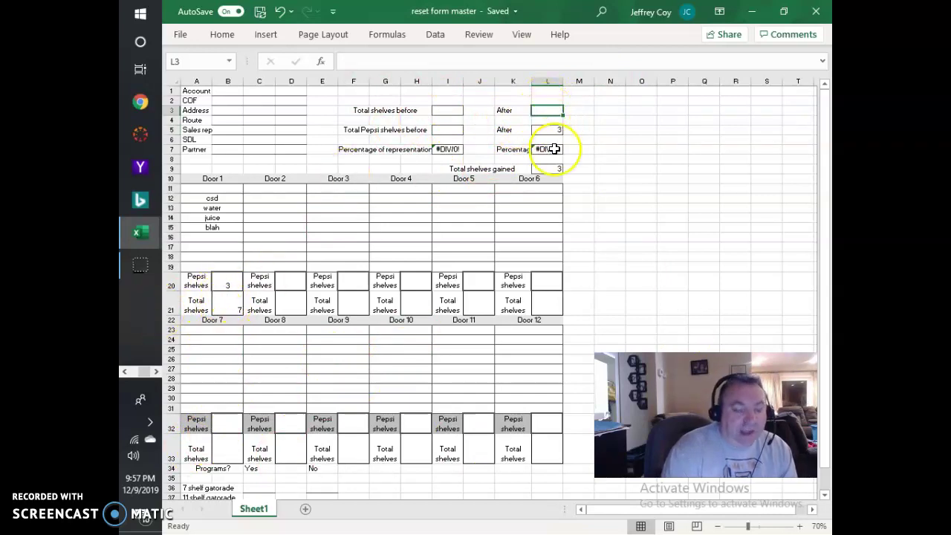
text(=(B21+)
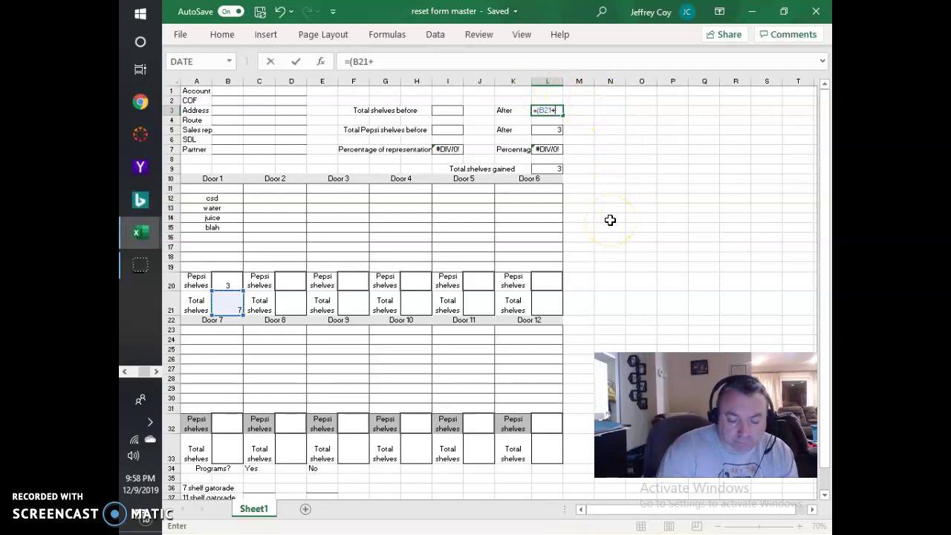
click(289, 299)
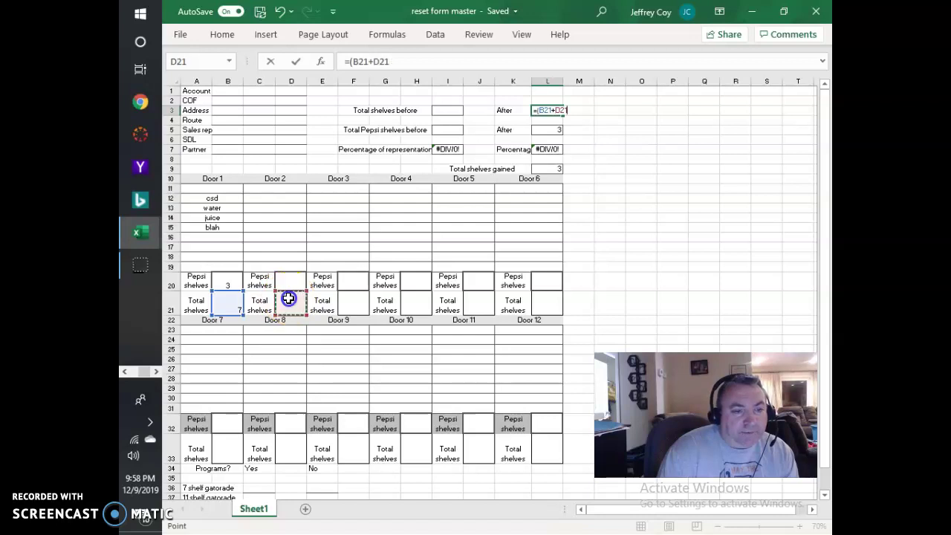
click(352, 303)
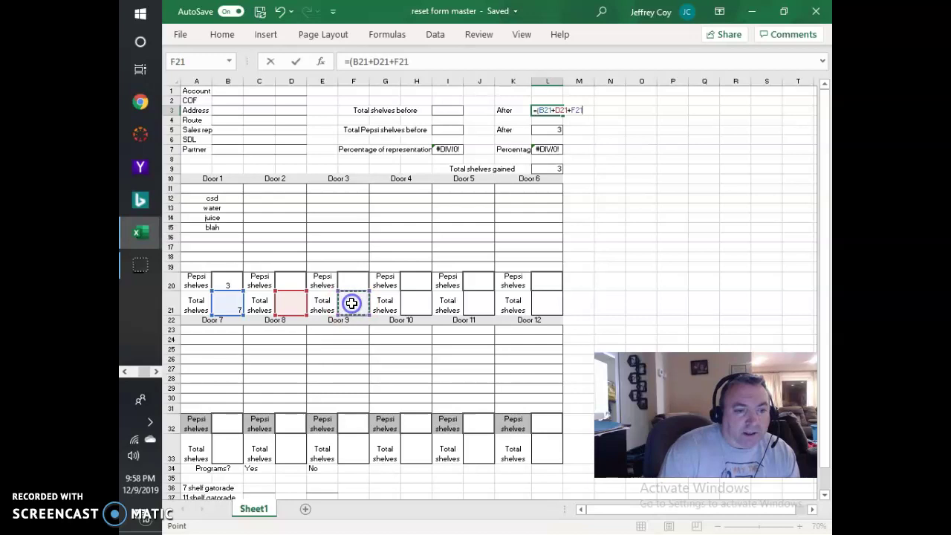
text(+)
click(416, 298)
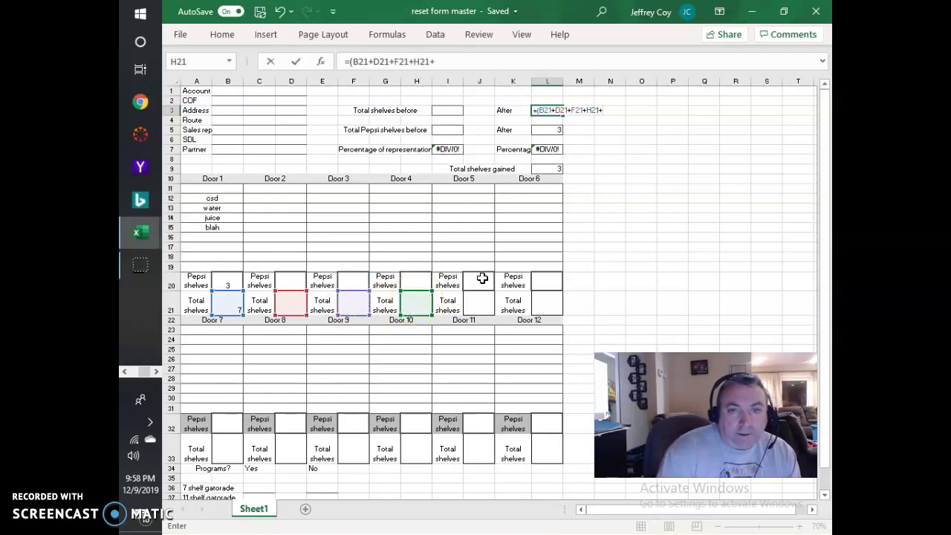
click(477, 298)
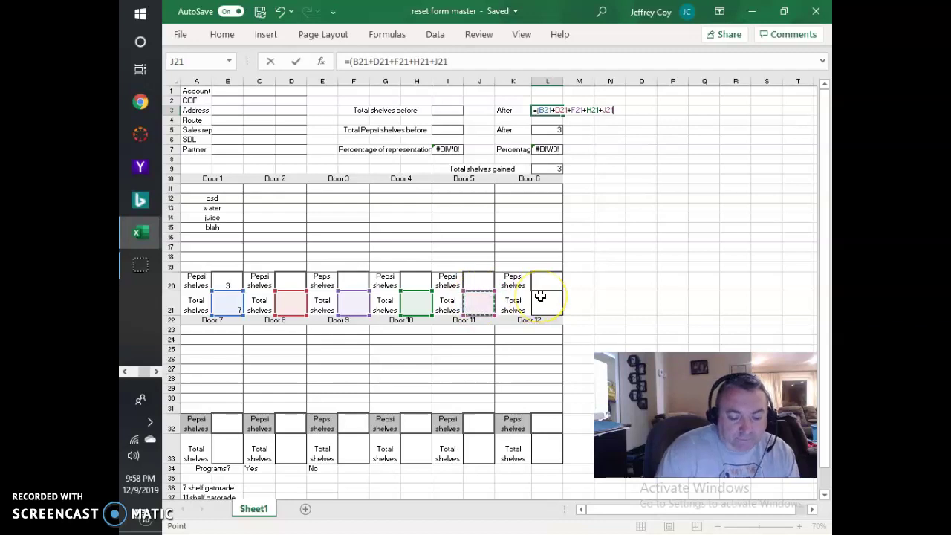
click(547, 295)
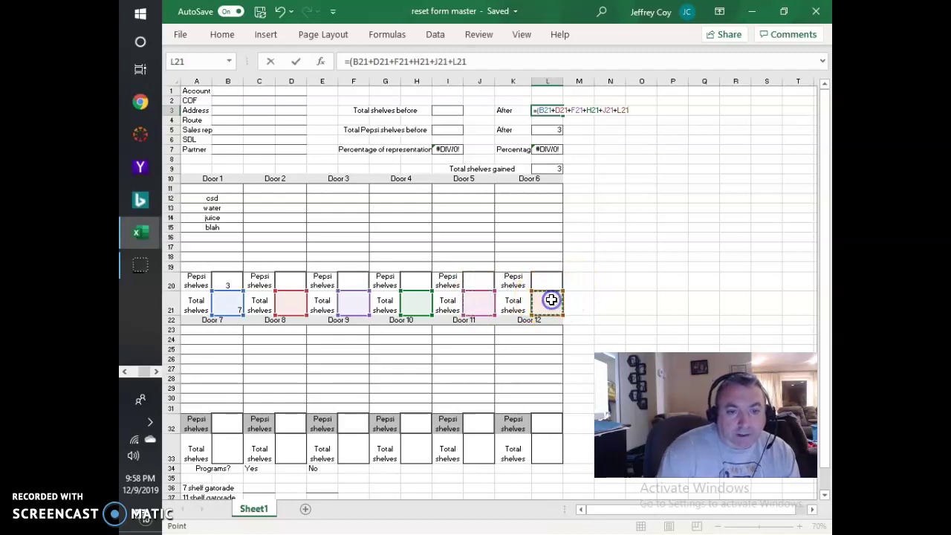
Complete the L3 formula by adding Doors 7 to 12, B33+D33+F33+H33+J33+L33, and compare it with the Pepsi shelves formula in L5.
text(+)
click(220, 443)
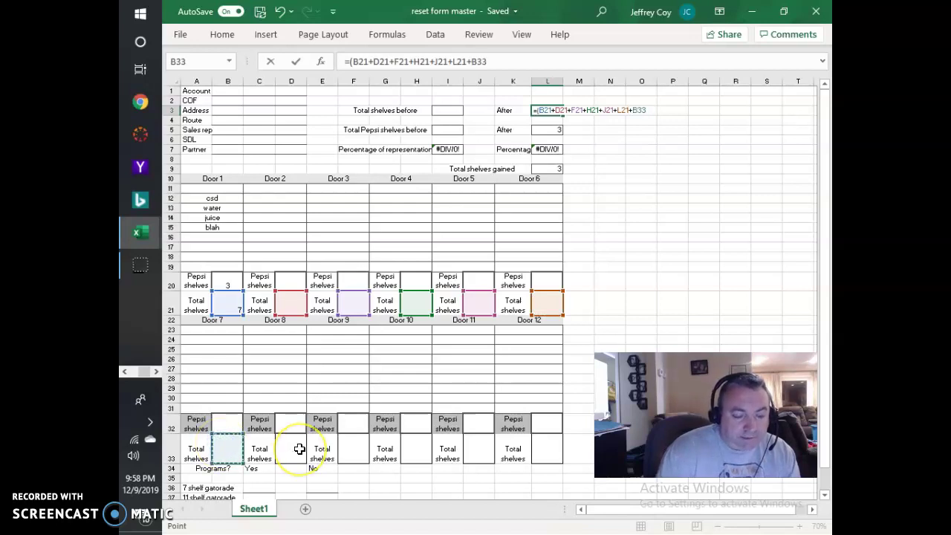
click(299, 449)
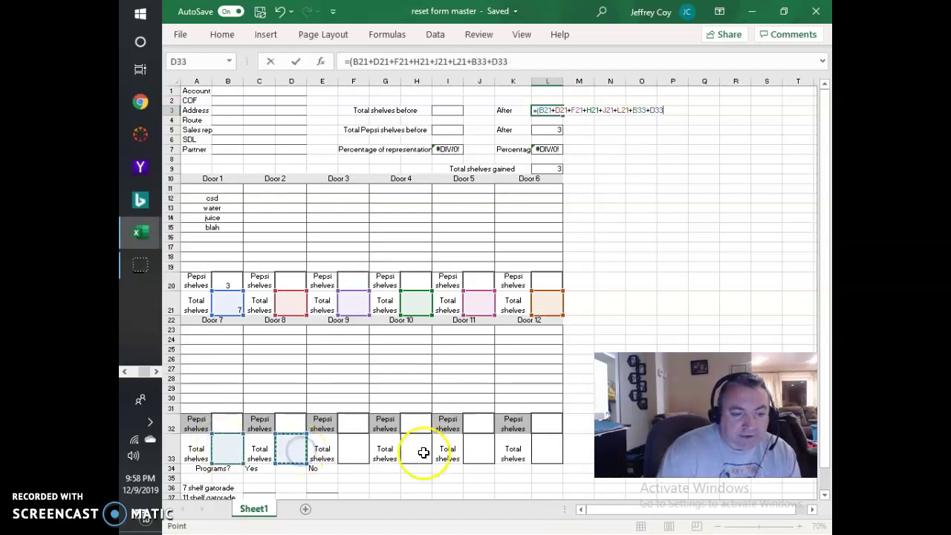
text(+)
click(344, 451)
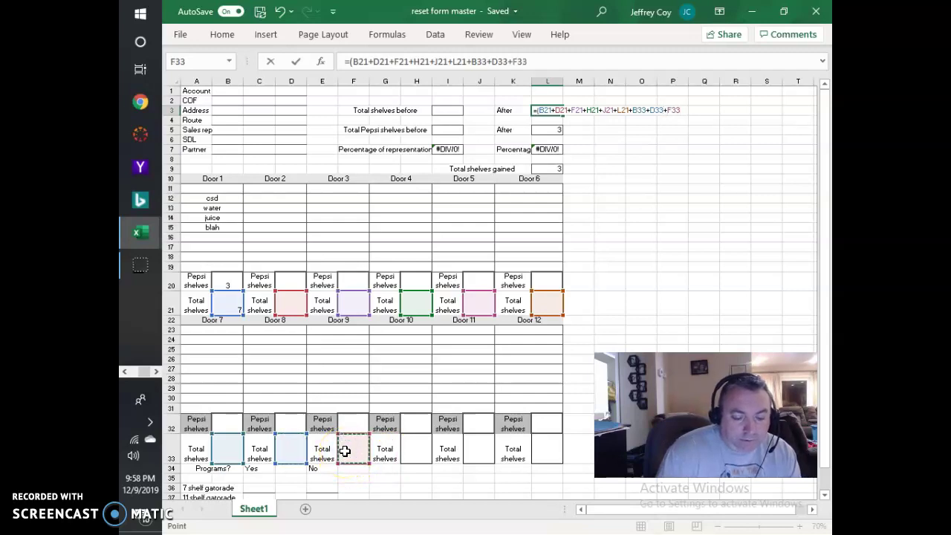
text(+)
click(408, 447)
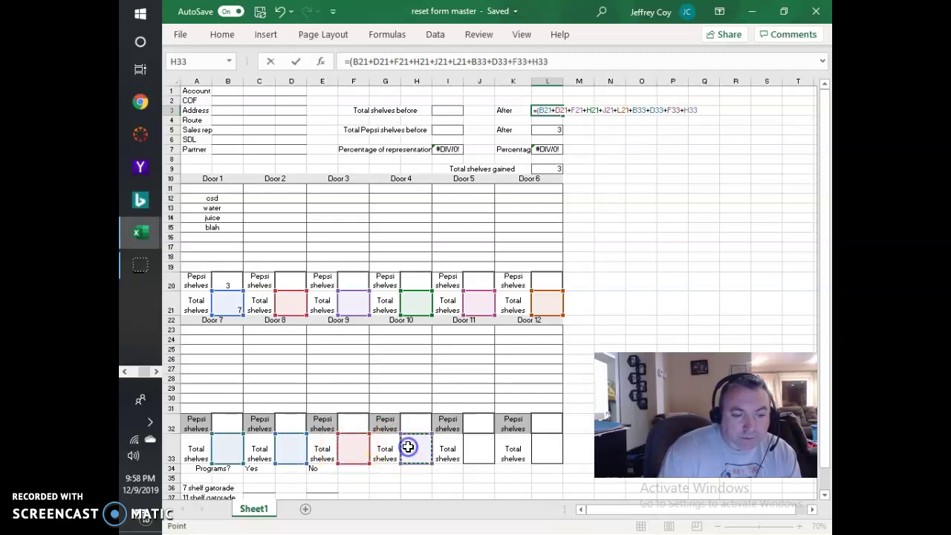
click(473, 447)
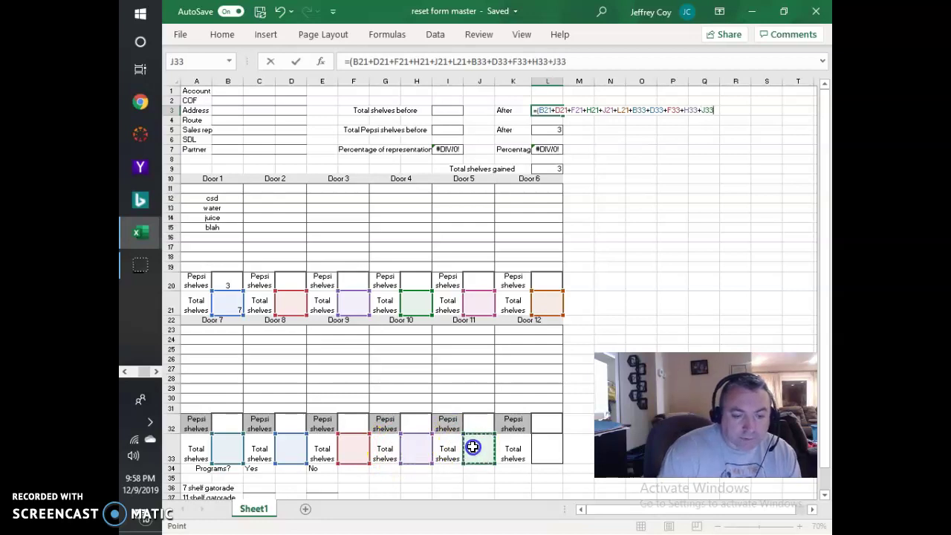
click(553, 456)
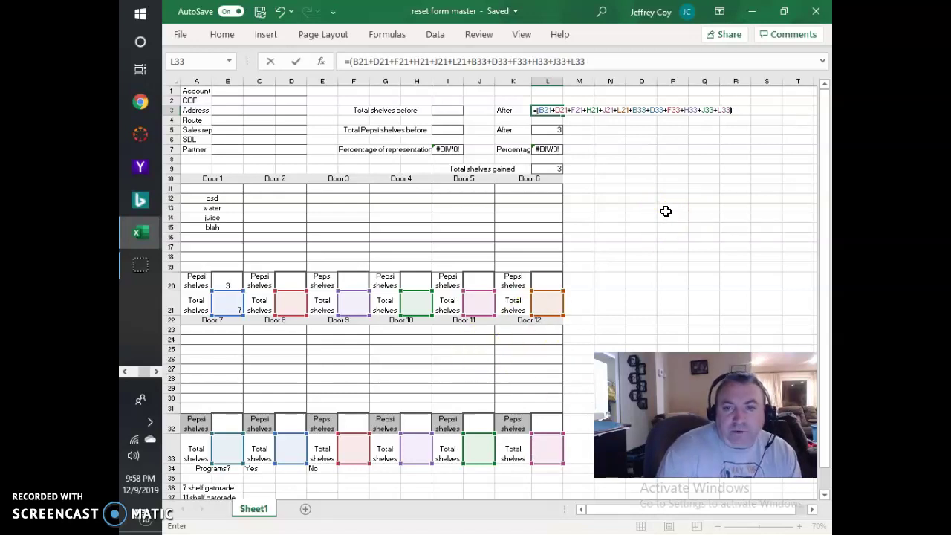
key(Return)
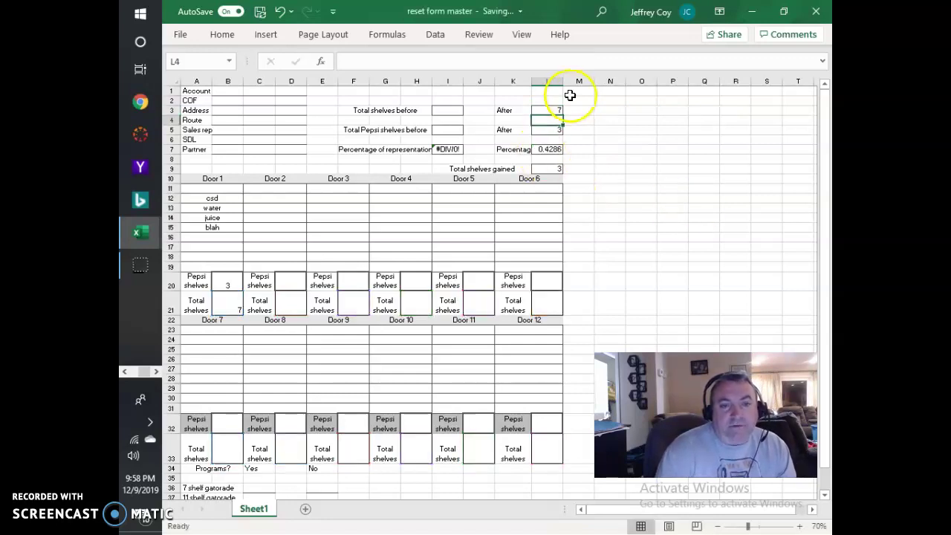
click(554, 131)
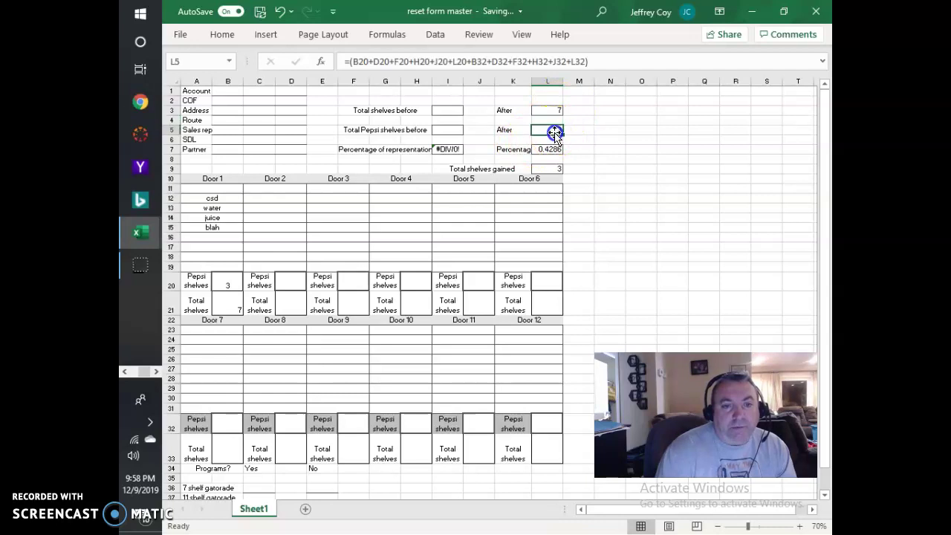
click(540, 109)
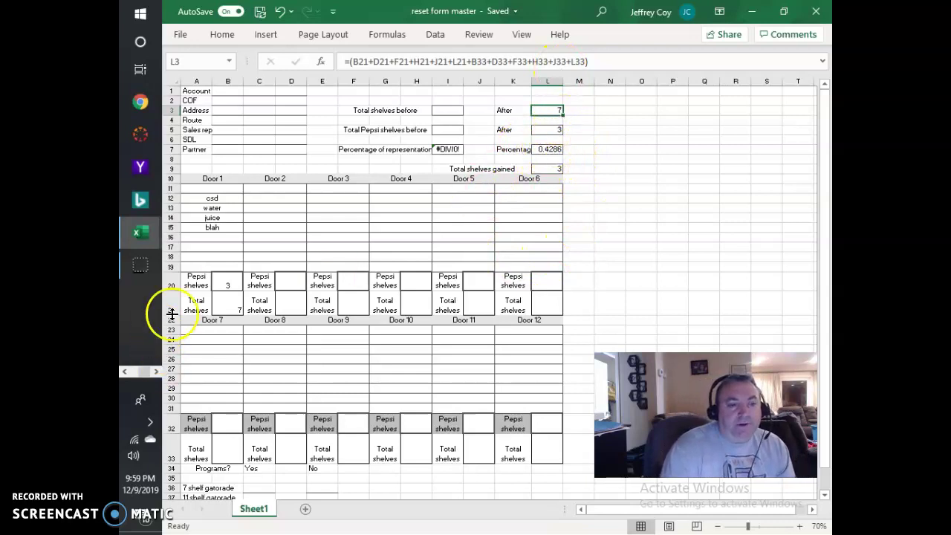
Format the "After" percentage cell L7 as Percentage.
click(547, 149)
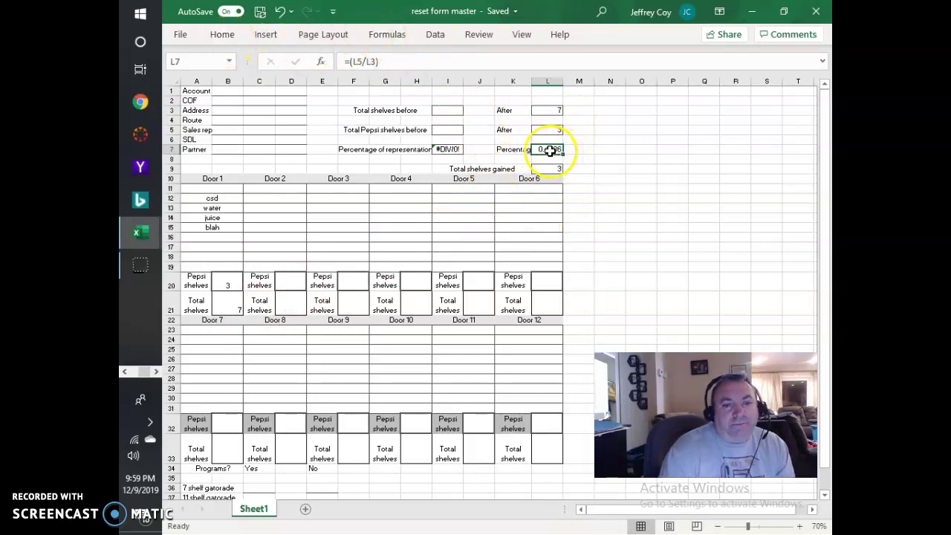
click(233, 39)
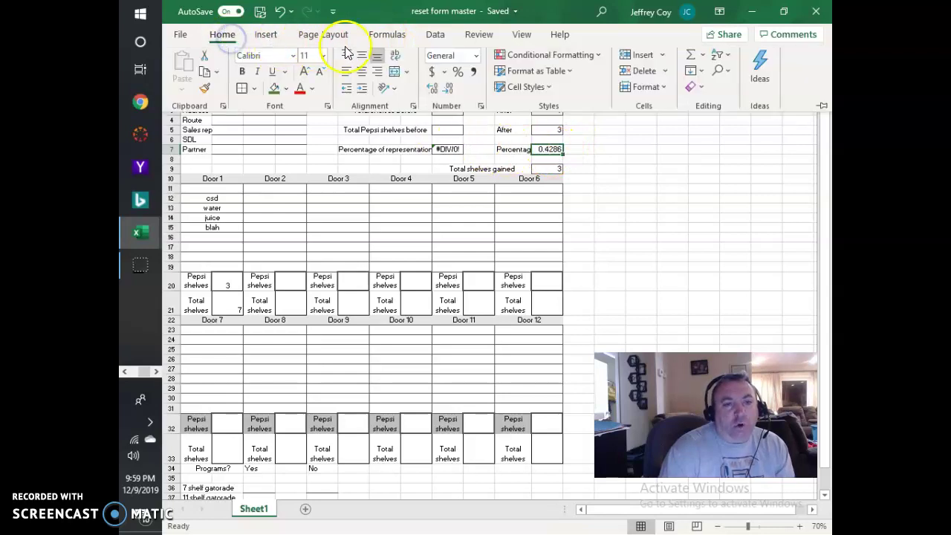
click(474, 58)
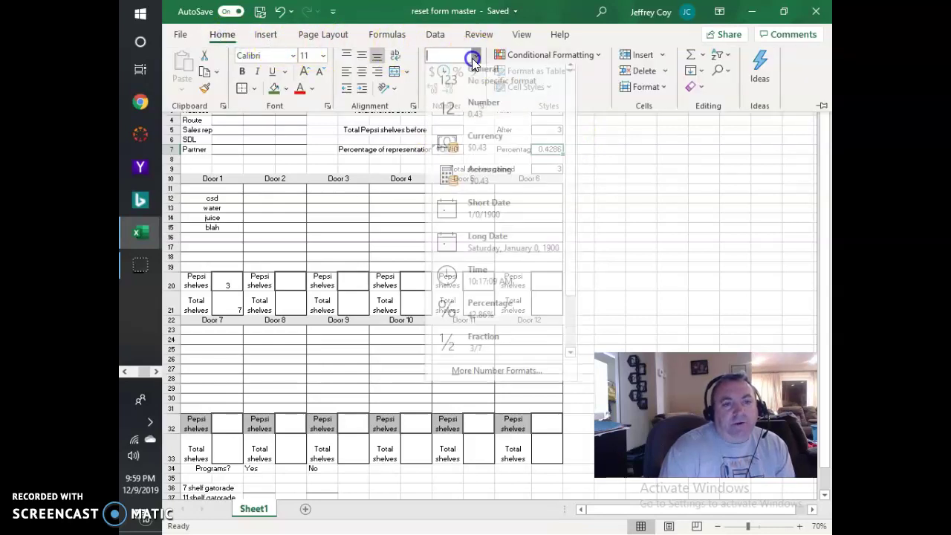
click(475, 320)
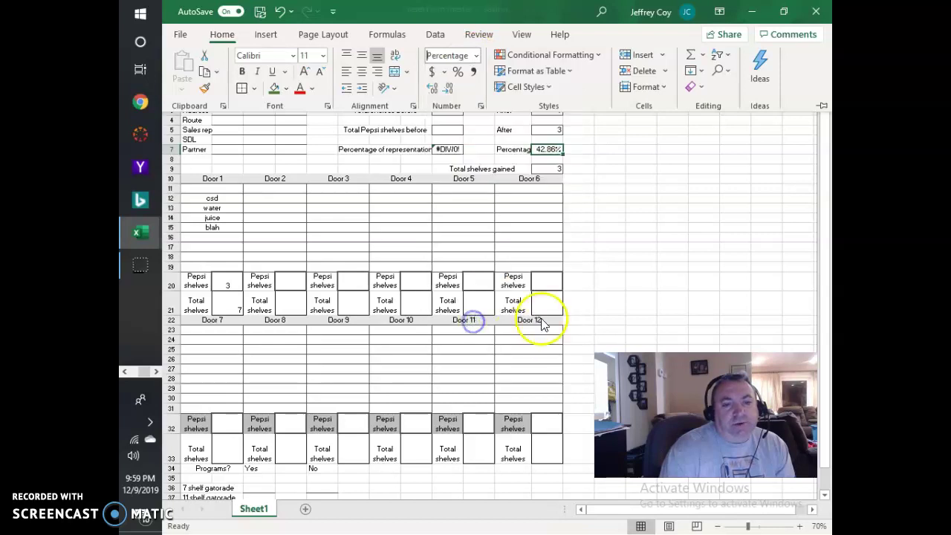
click(476, 58)
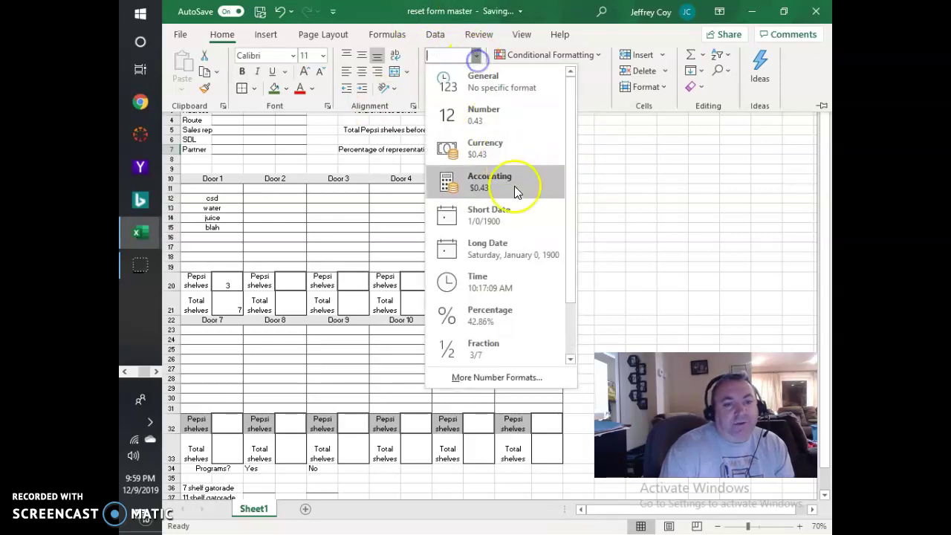
click(491, 323)
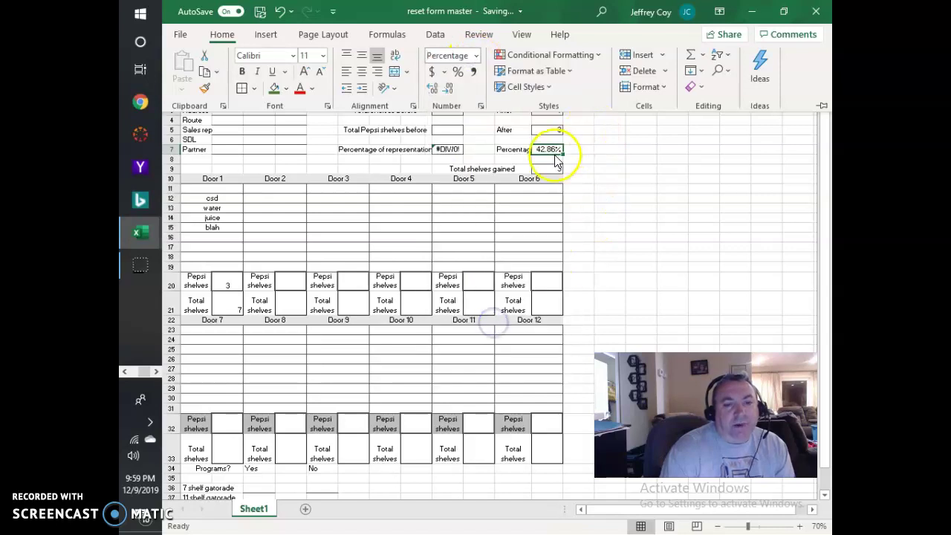
click(529, 139)
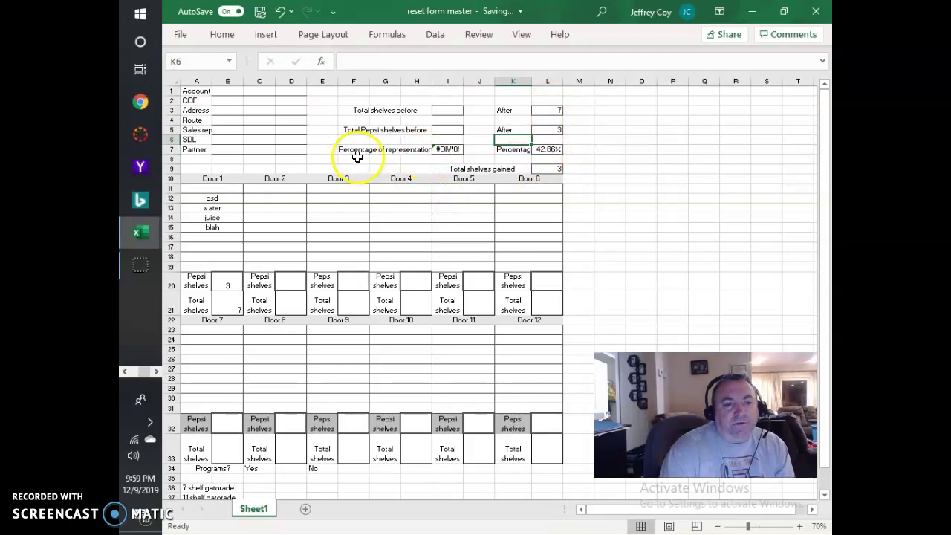
Check the formula in I7, and enter 53 as total shelves before in I3 and 27 as total Pepsi shelves before in I5.
click(448, 150)
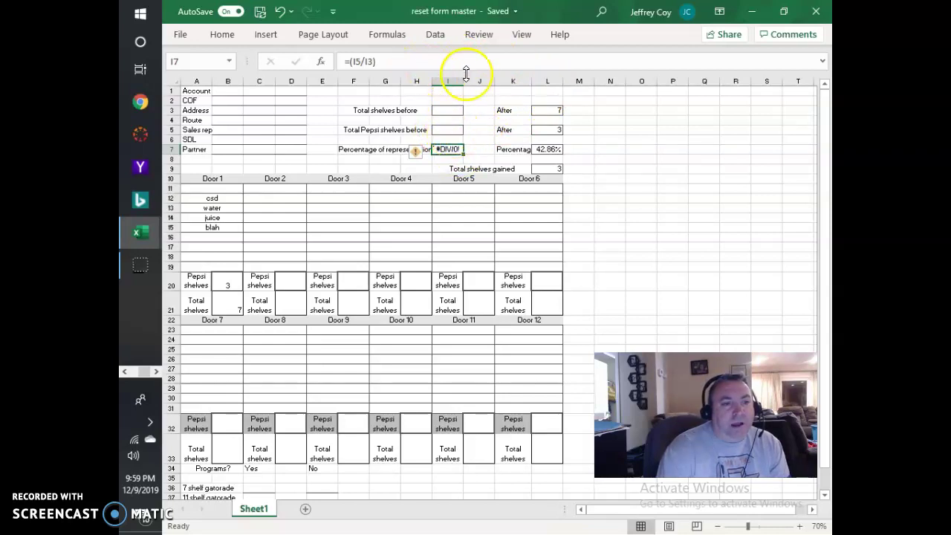
click(449, 113)
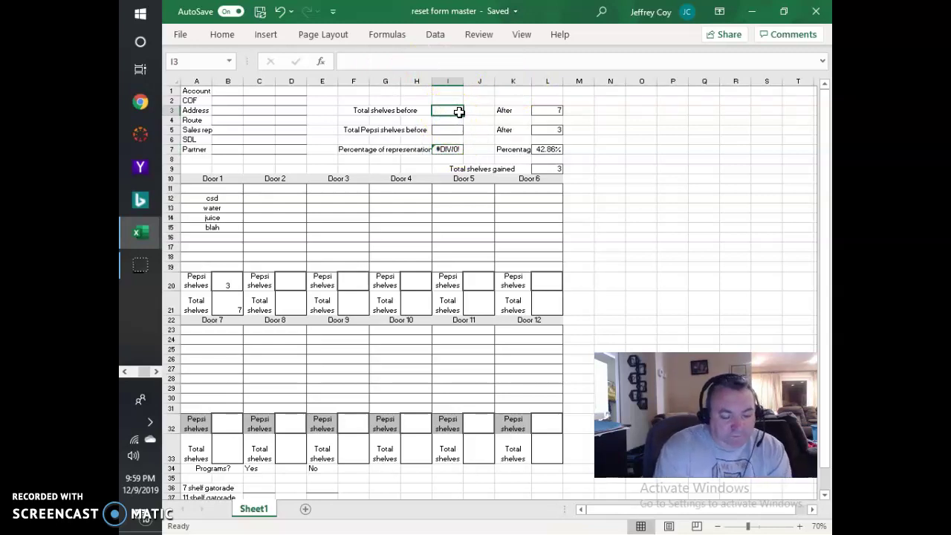
text(53)
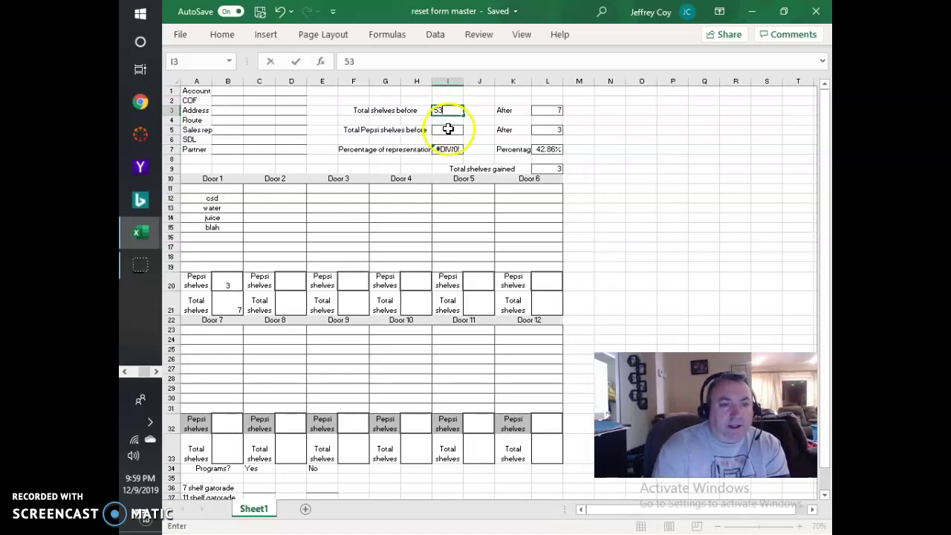
click(448, 130)
text(27)
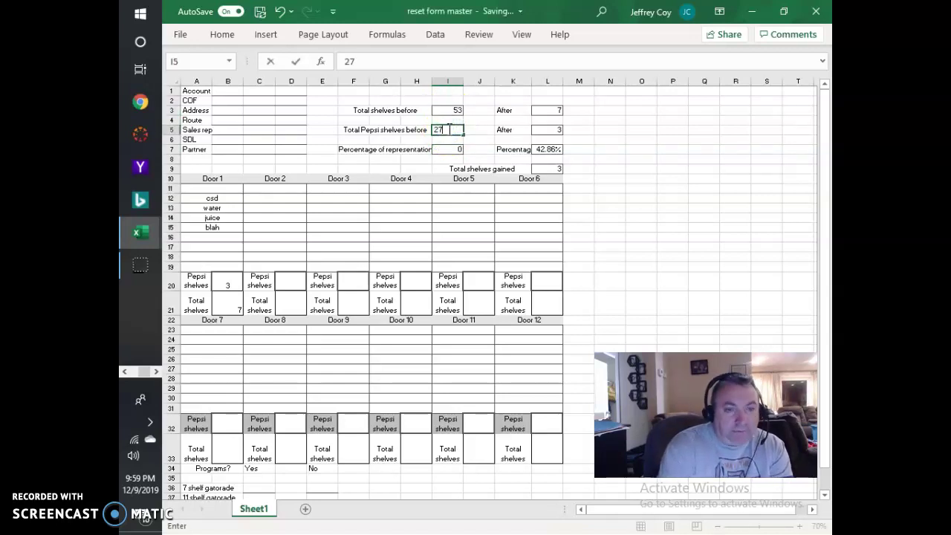
key(Return)
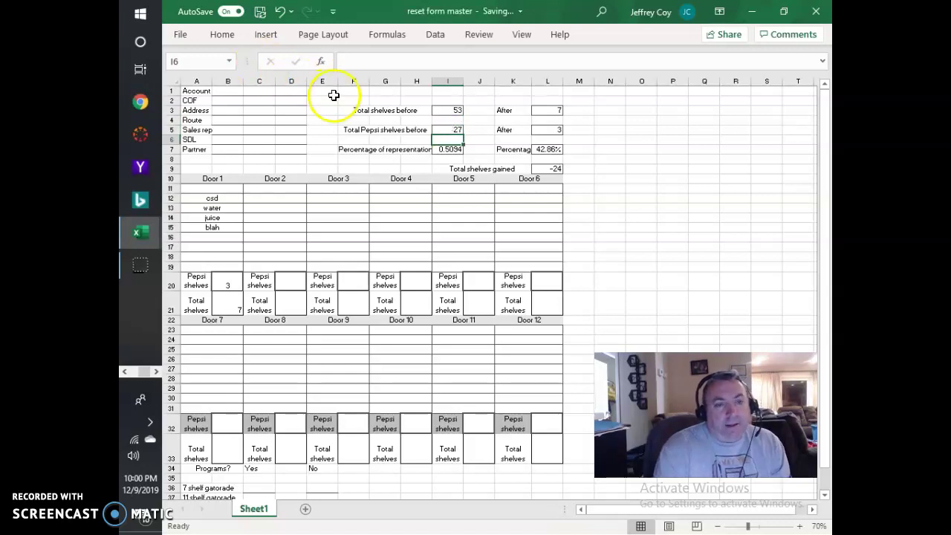
Format the "Percentage of representation" cell I7 as Percentage.
click(446, 148)
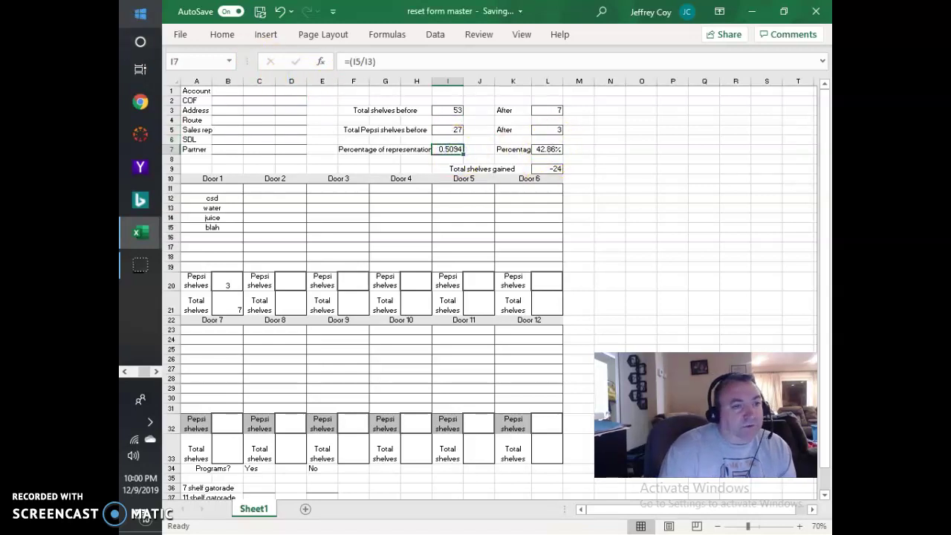
click(221, 35)
click(475, 56)
click(446, 315)
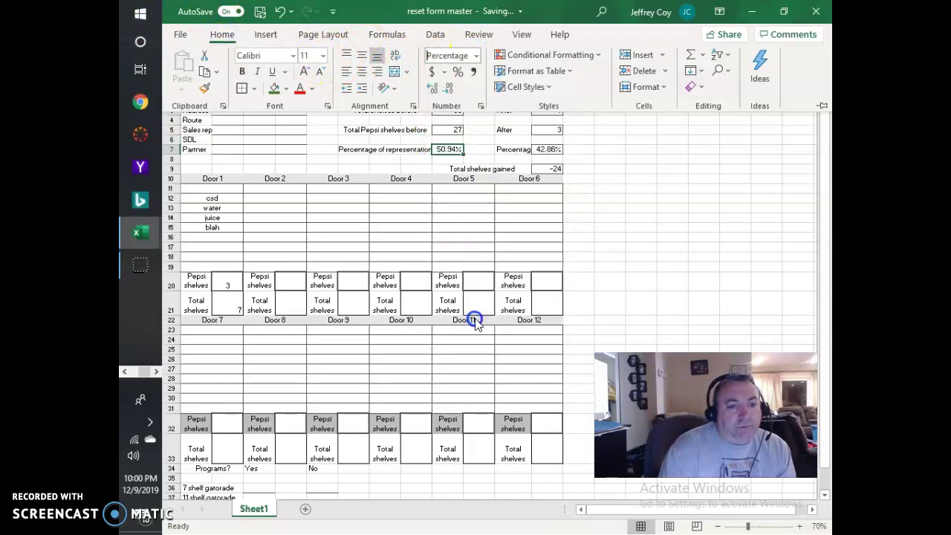
Examine the Number and Alignment settings in the cell format of I7, trying a 90-degree text orientation and returning it to 0 degrees.
right_click(449, 156)
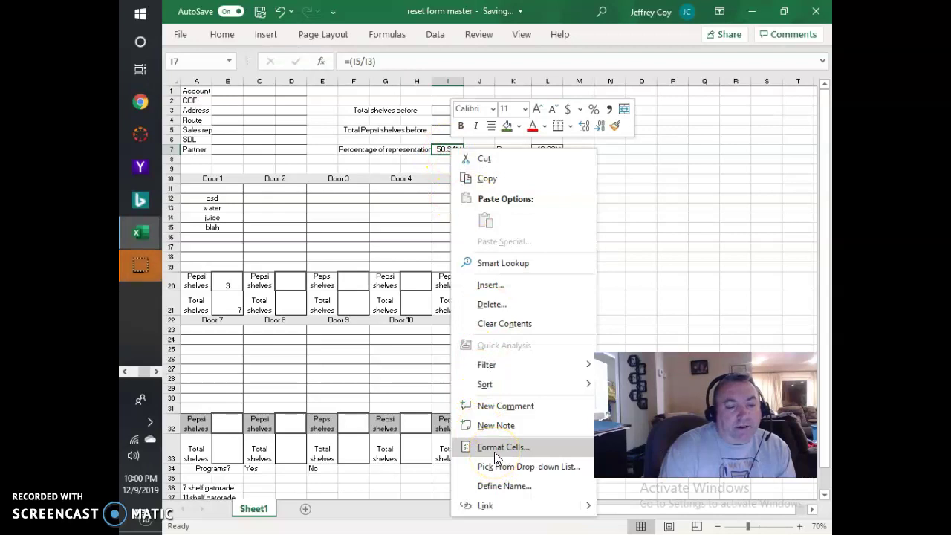
click(494, 449)
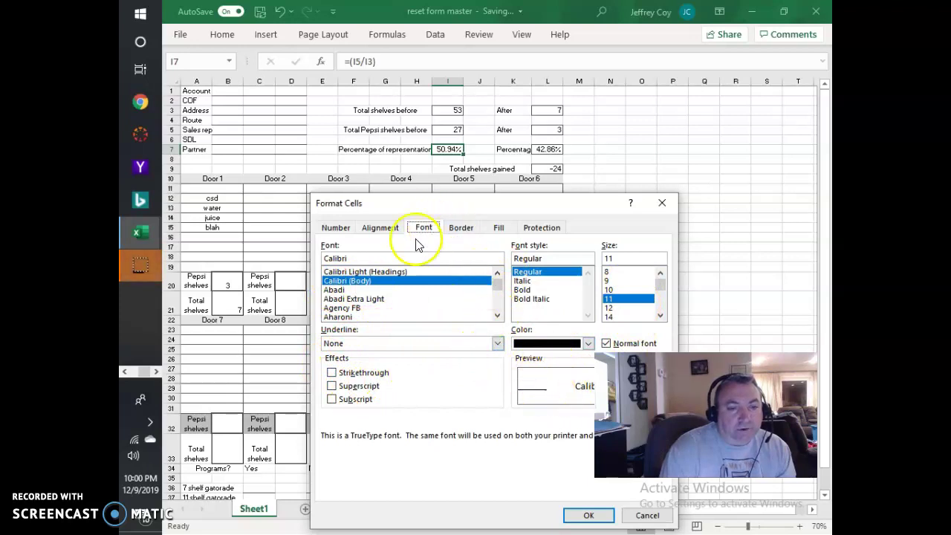
click(332, 230)
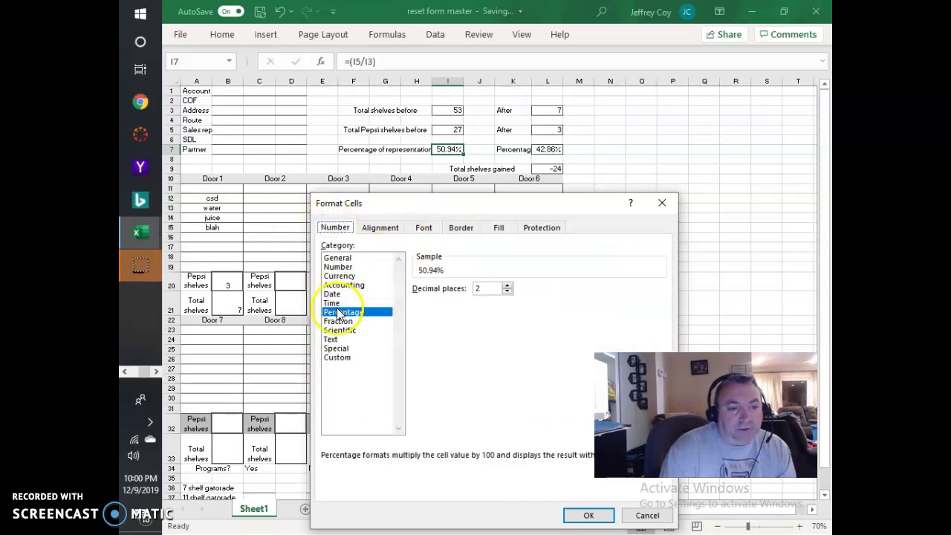
click(380, 227)
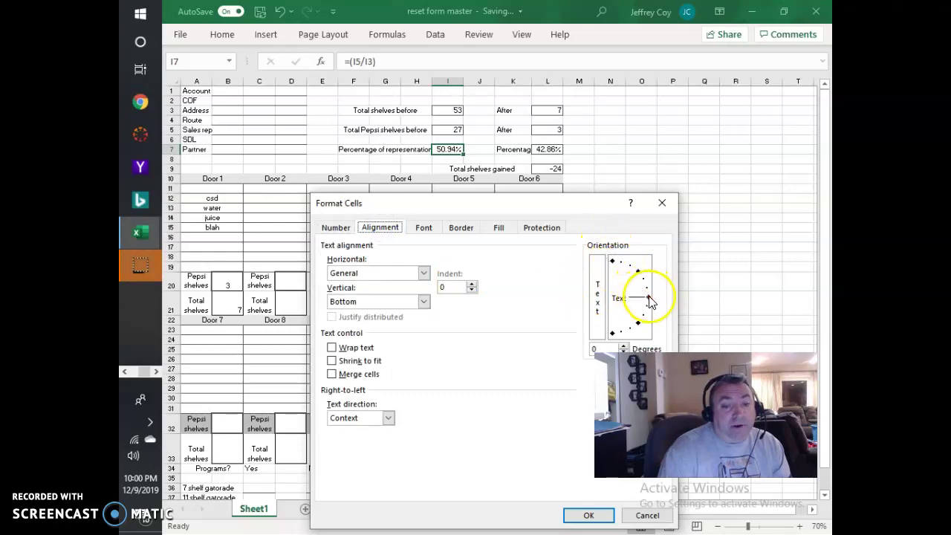
drag(649, 301, 626, 266)
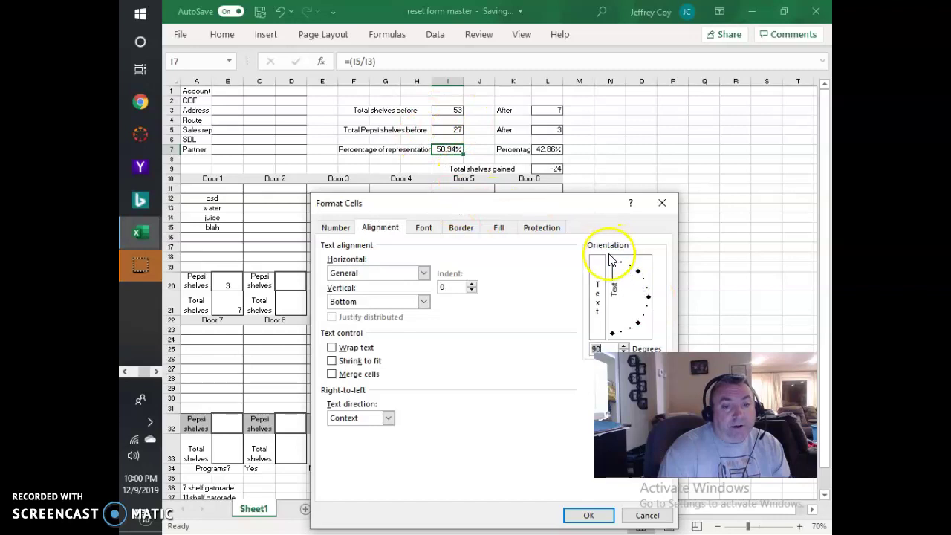
drag(615, 269, 643, 292)
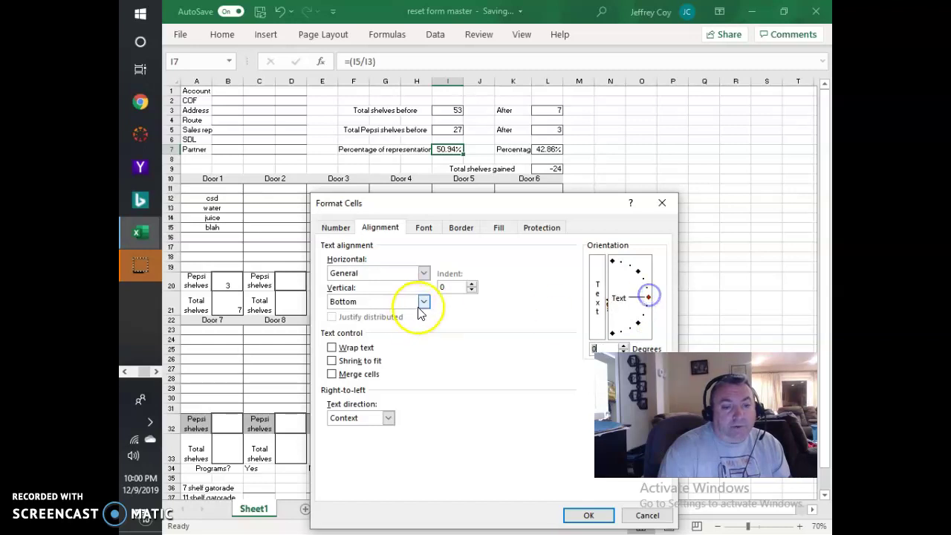
Review the font, border, fill and protection options for I7 without applying changes, and check the "Total shelves gained" formula in L9.
click(421, 227)
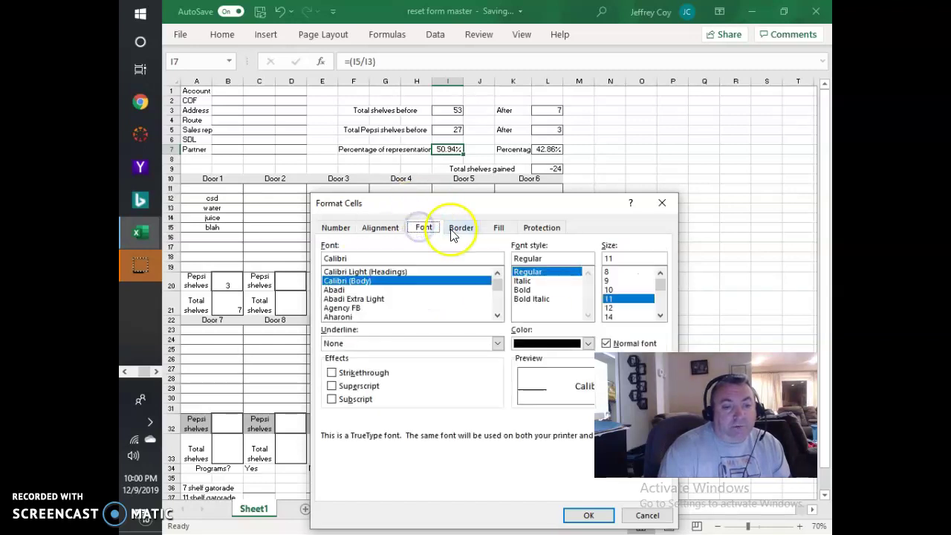
click(461, 227)
click(498, 227)
click(529, 230)
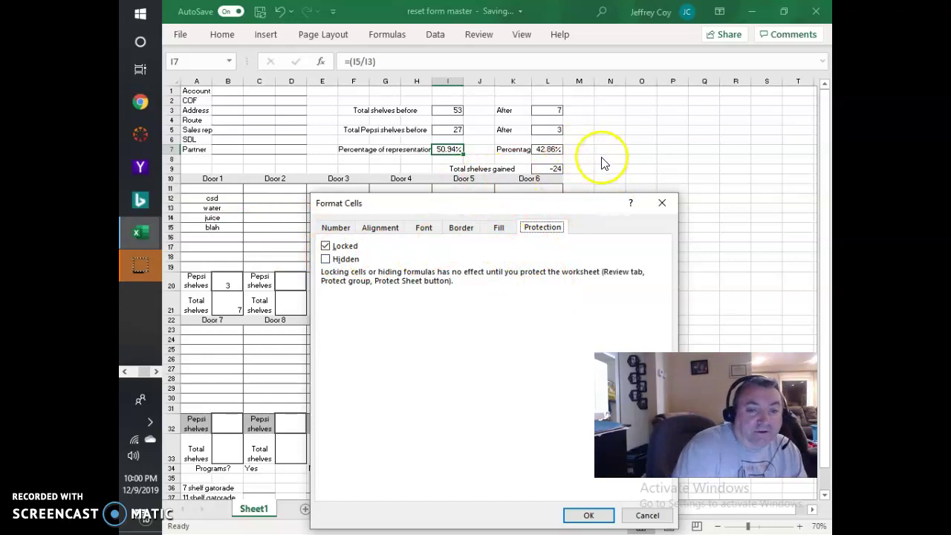
click(662, 204)
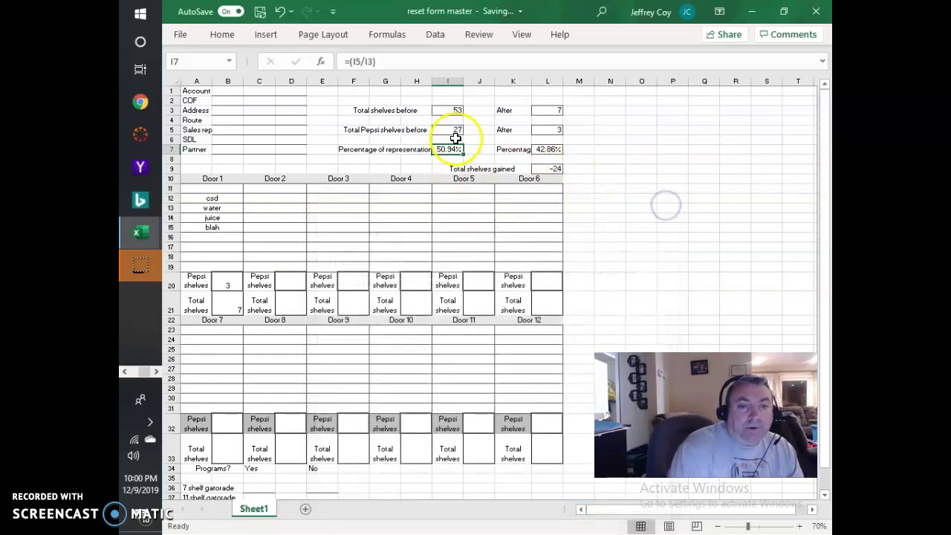
click(547, 170)
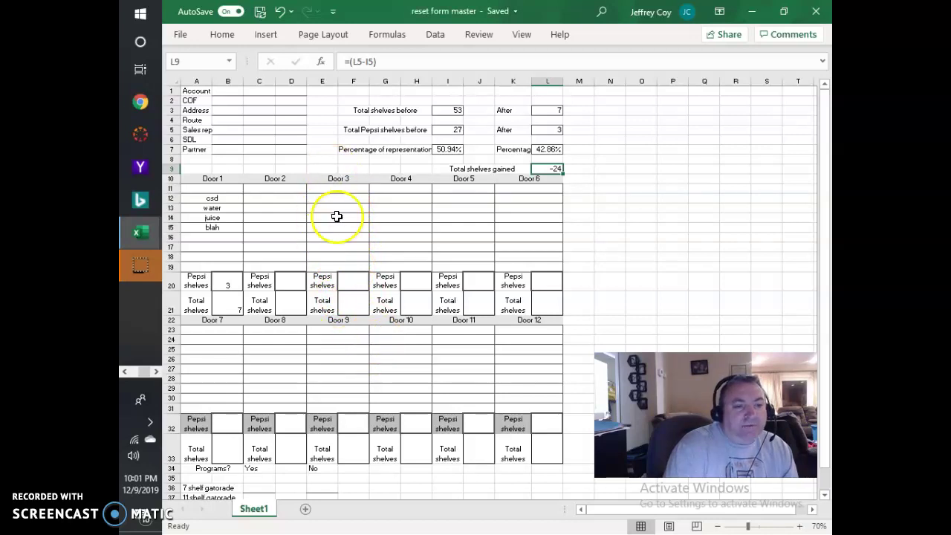
Enter the formula =SUM(E12,E13,E14,E15) in Door 3's "Total shelves" cell F21.
click(355, 301)
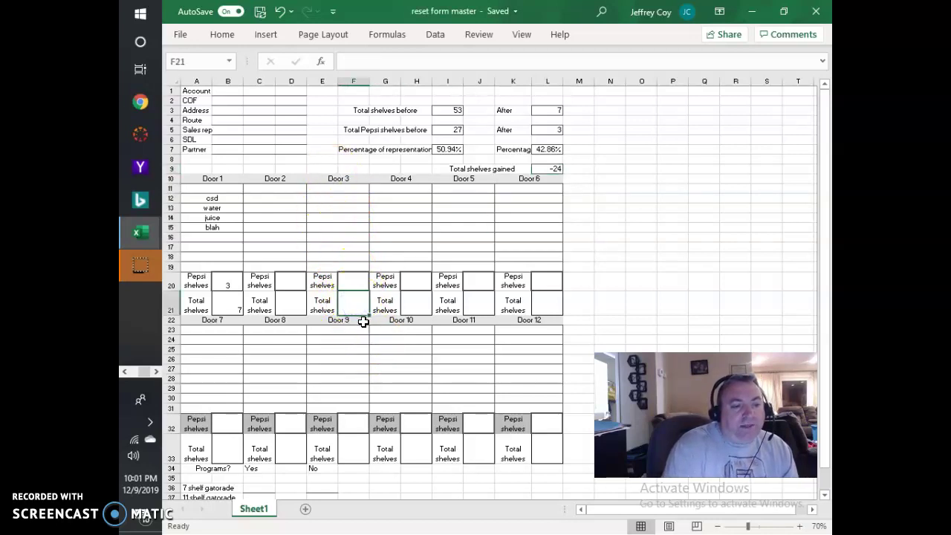
text(sum)
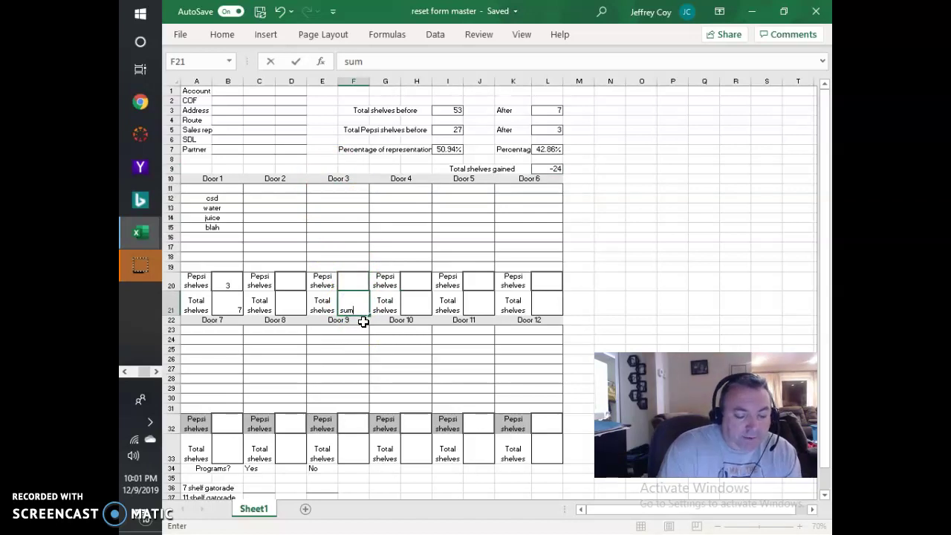
key(BackSpace)
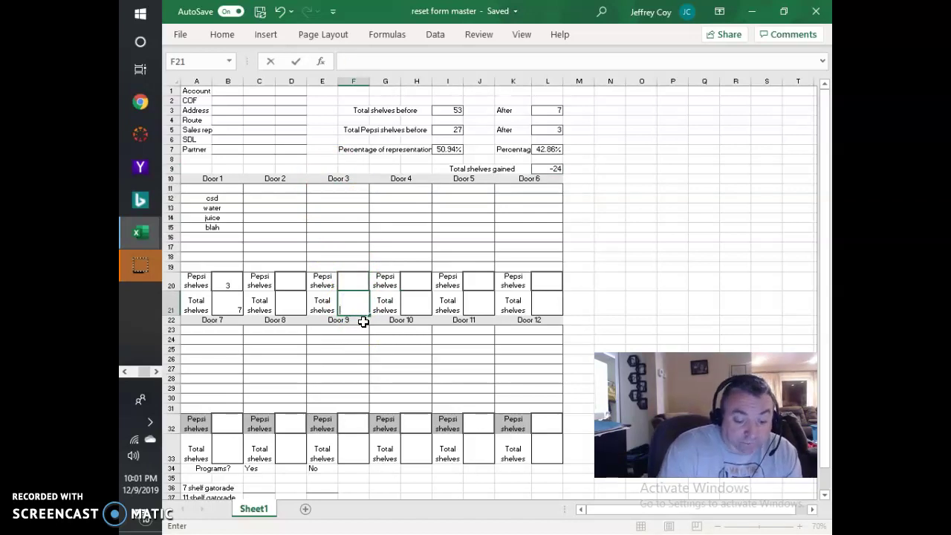
text(+)
key(BackSpace)
text(=)
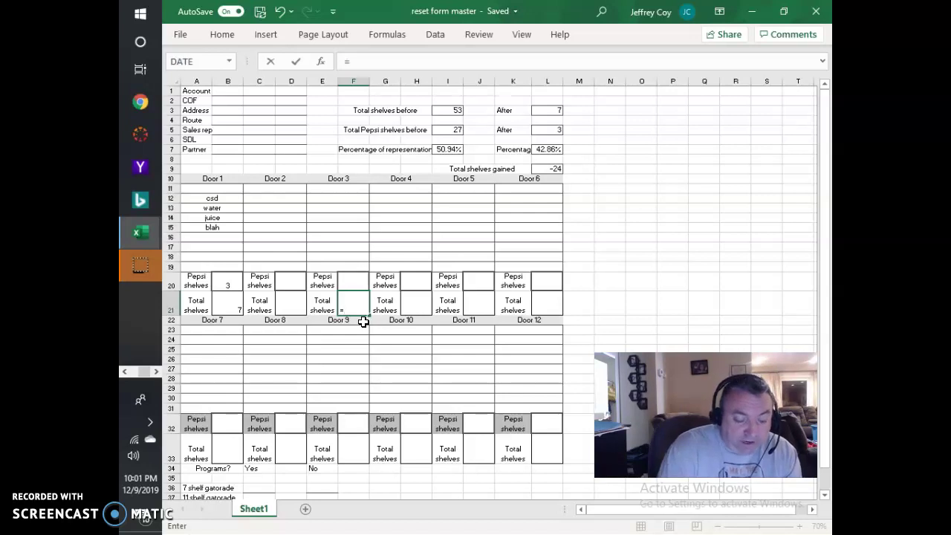
text(sum)
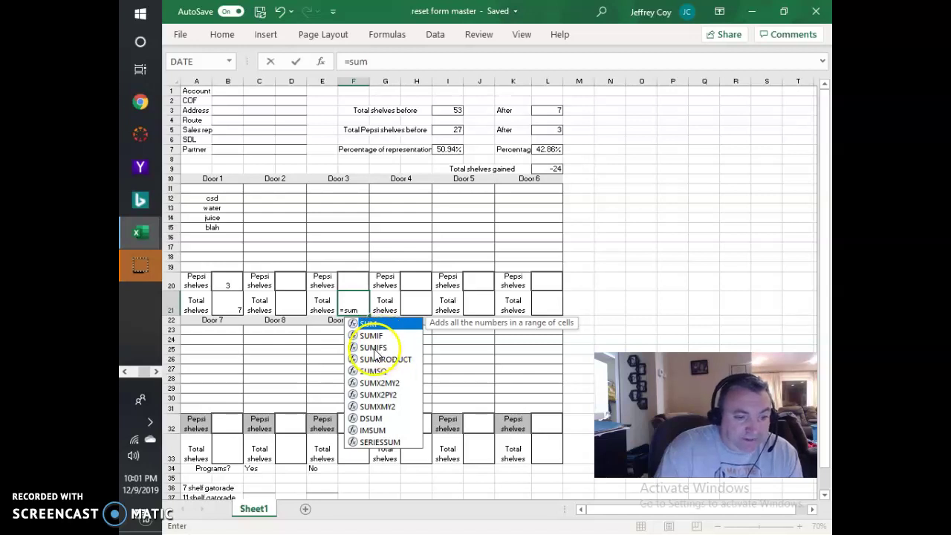
text(()
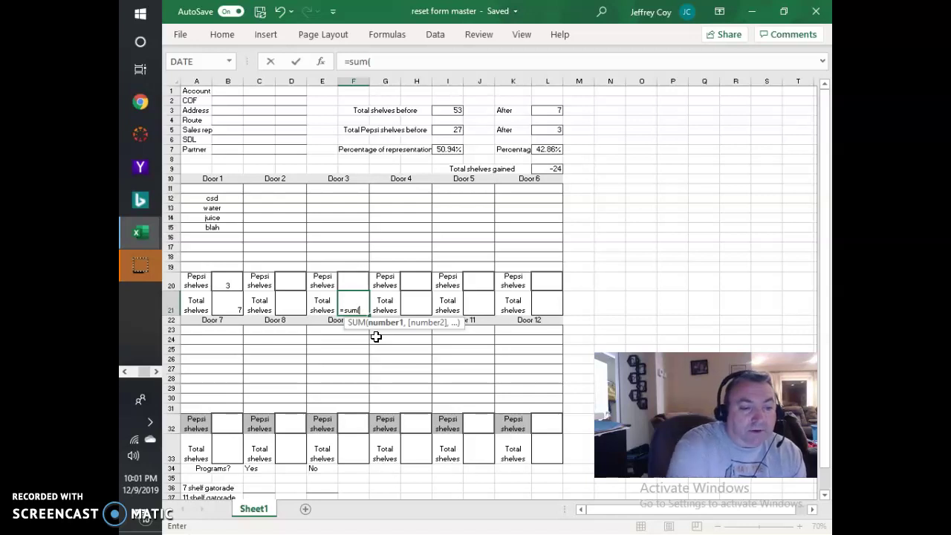
click(350, 198)
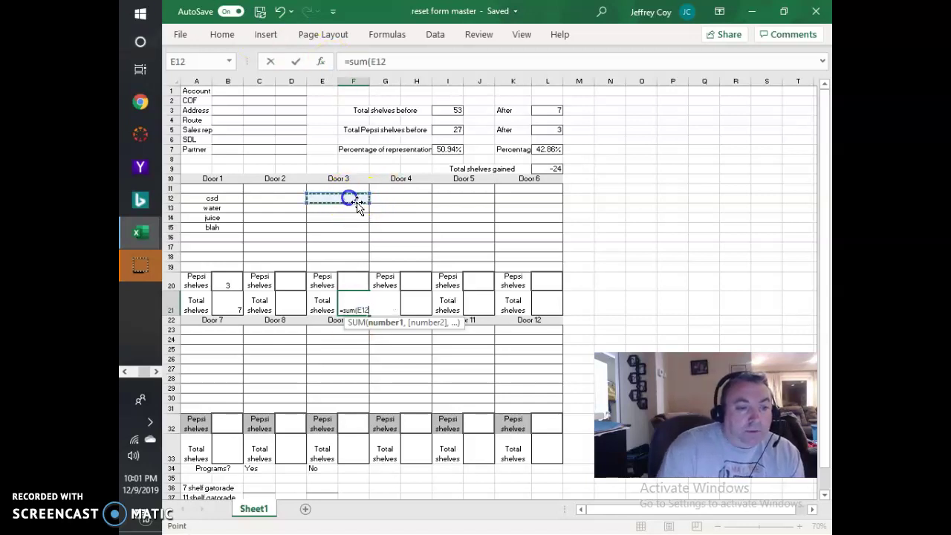
text(,)
click(336, 208)
text(,)
click(338, 217)
text(,)
click(337, 227)
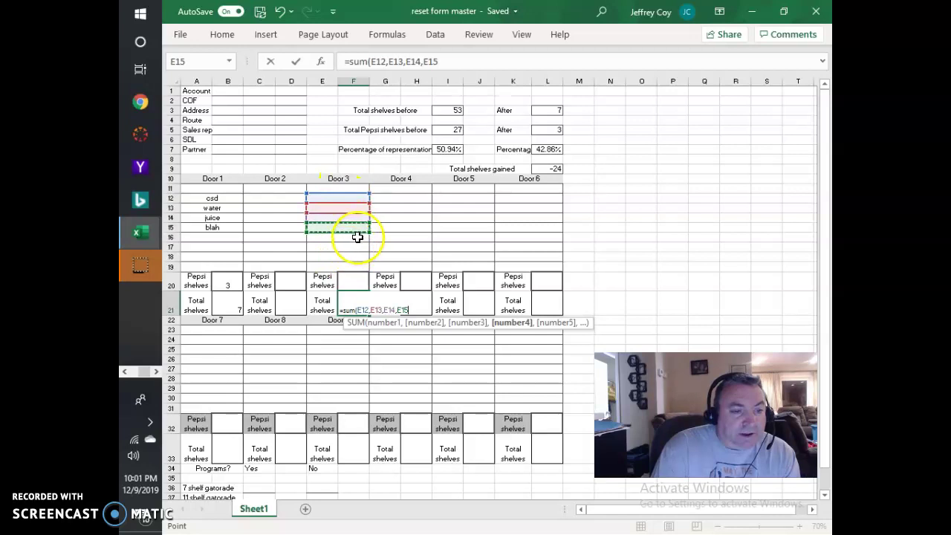
text())
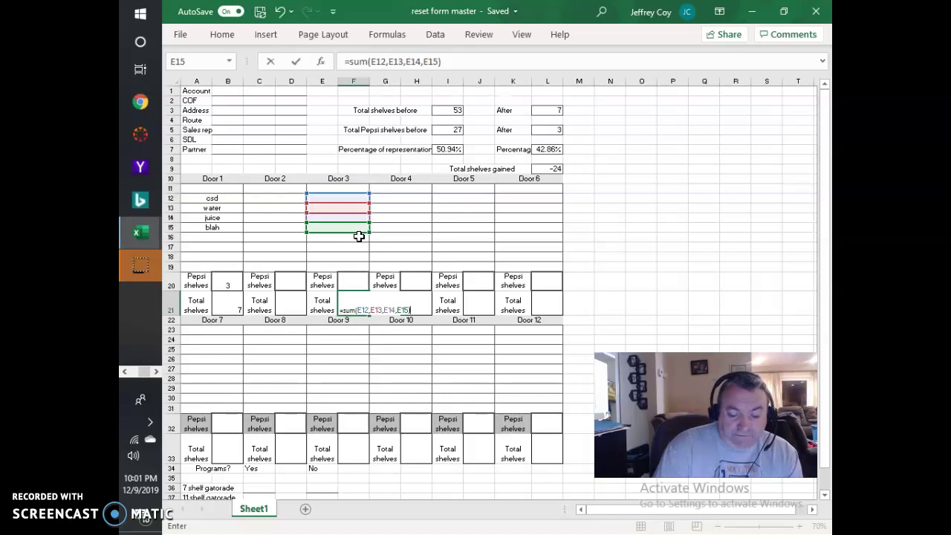
key(Return)
Fill Door 3's cells E12 to E15 with the test values 15, 27, 35 and 74.
click(351, 197)
text(15)
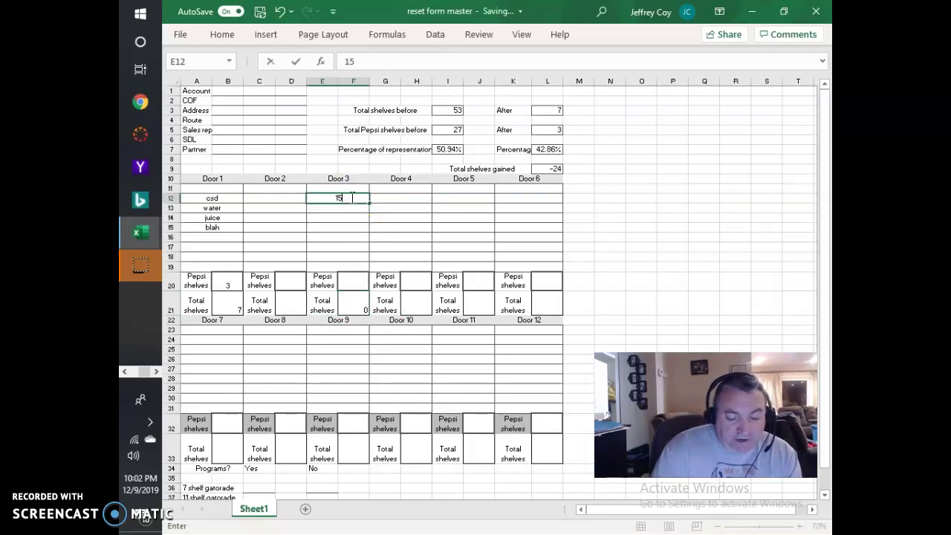
key(Return)
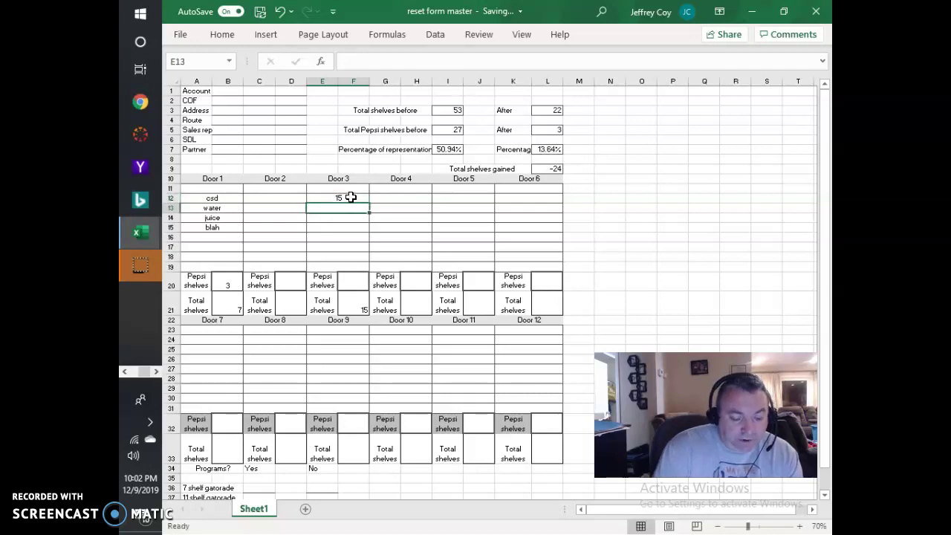
text(27)
key(Return)
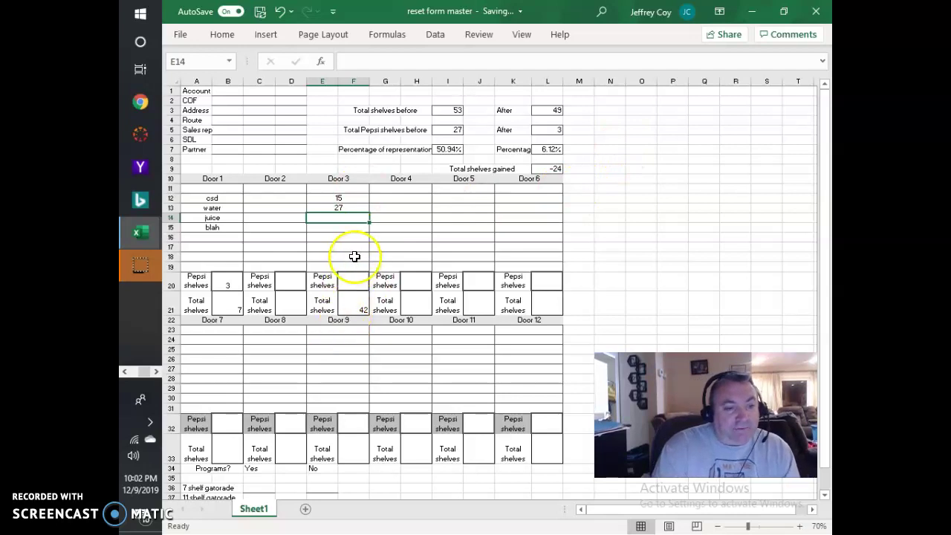
text(35)
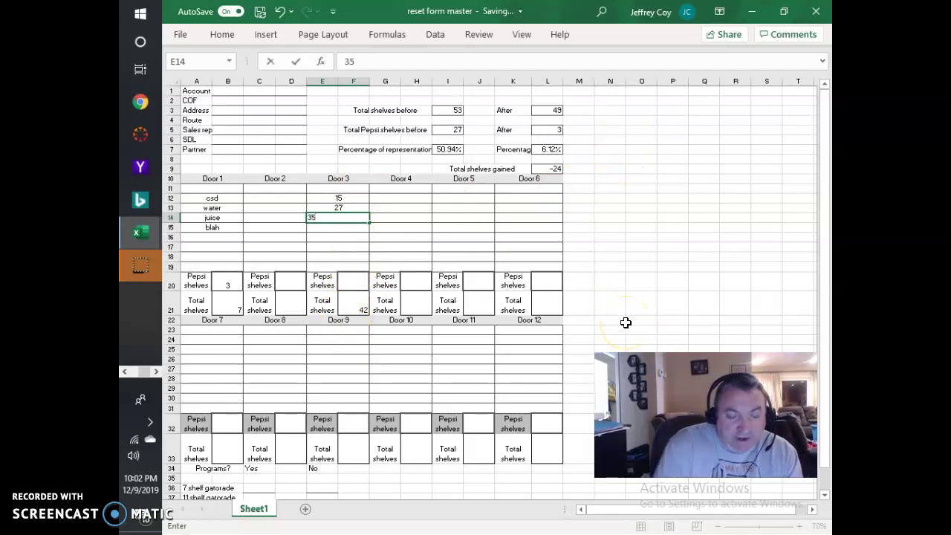
key(Return)
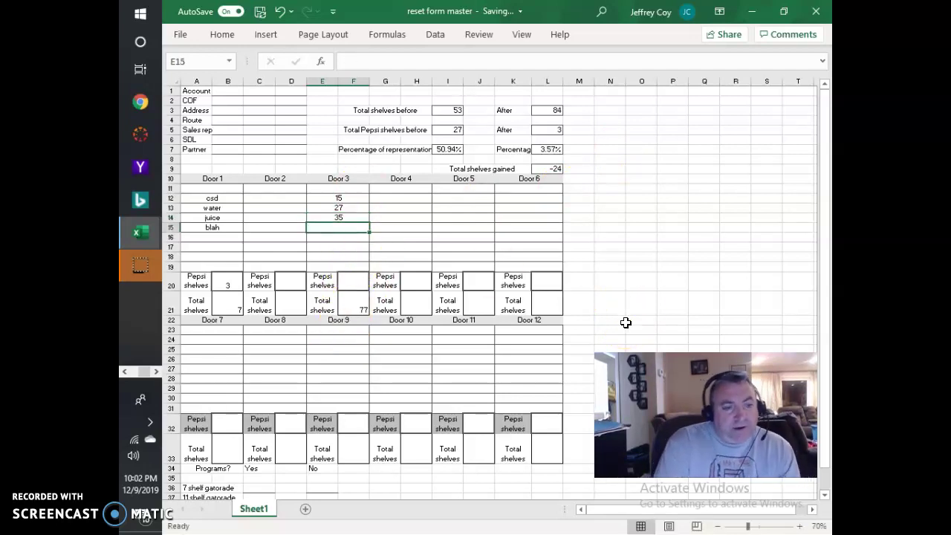
text(74)
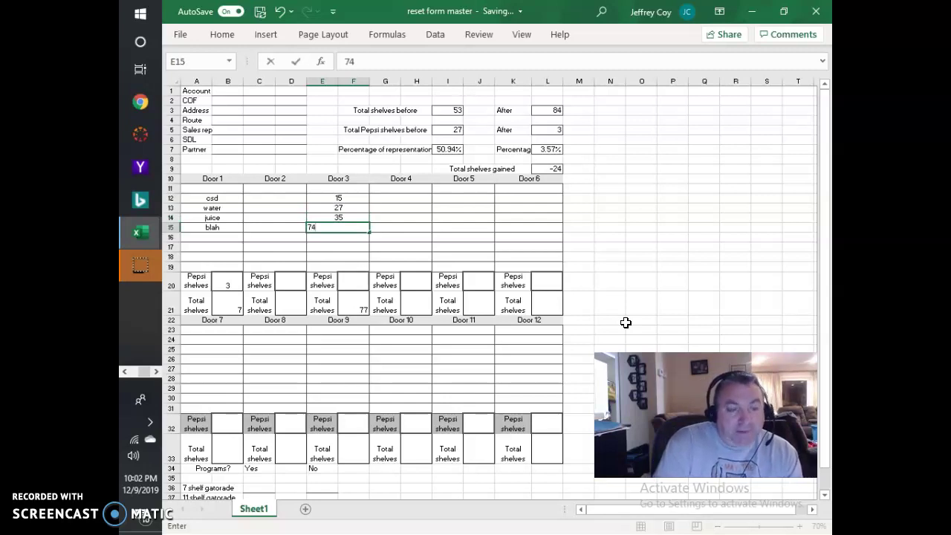
key(Return)
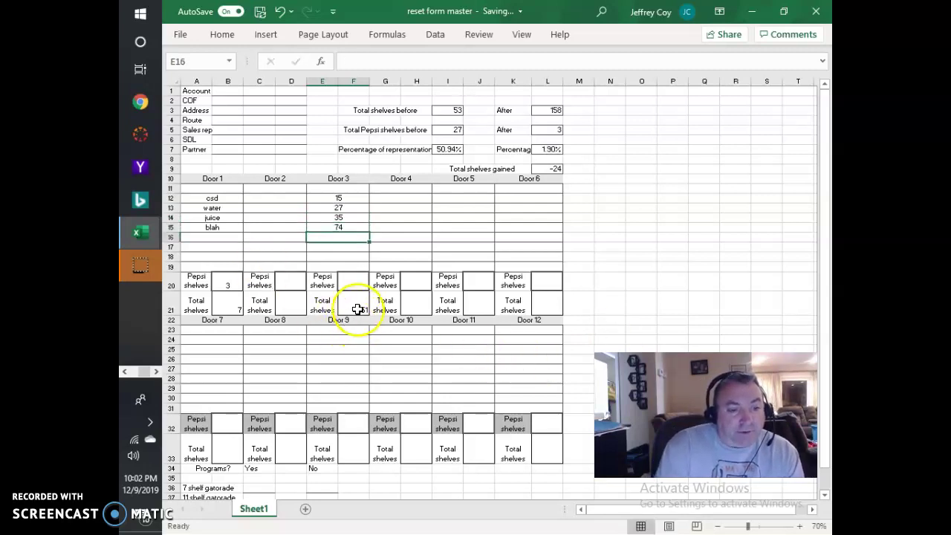
Enter 86 in Door 3's cell E18 and highlight the values in E12 to E15 for comparison.
click(336, 255)
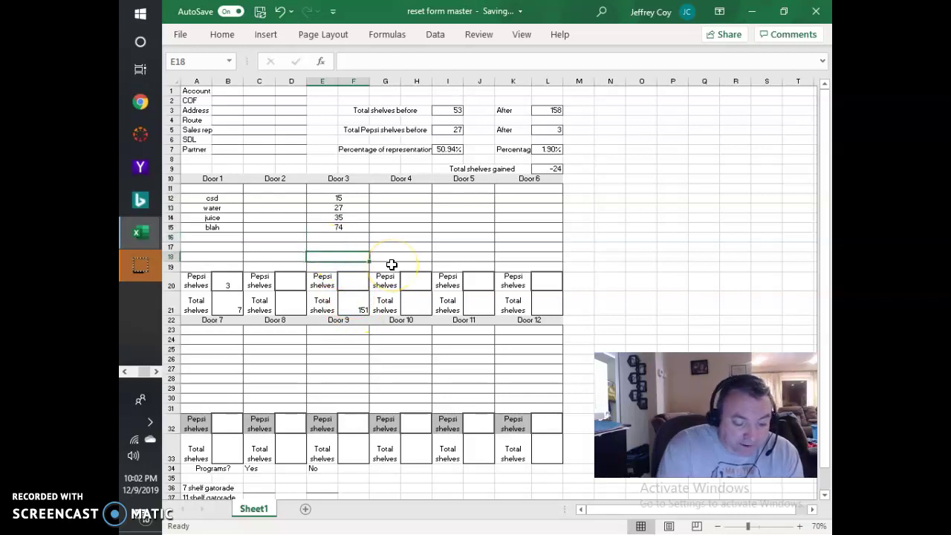
text(86)
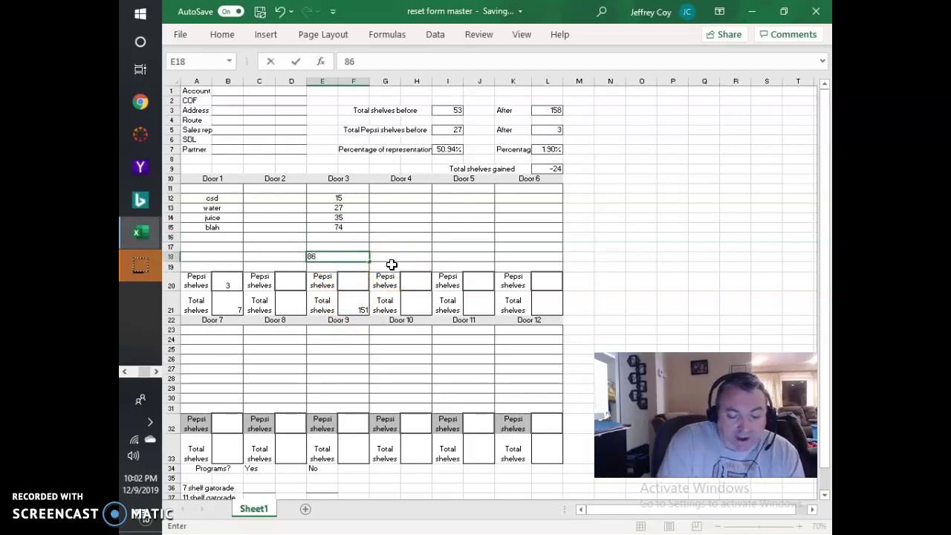
key(Return)
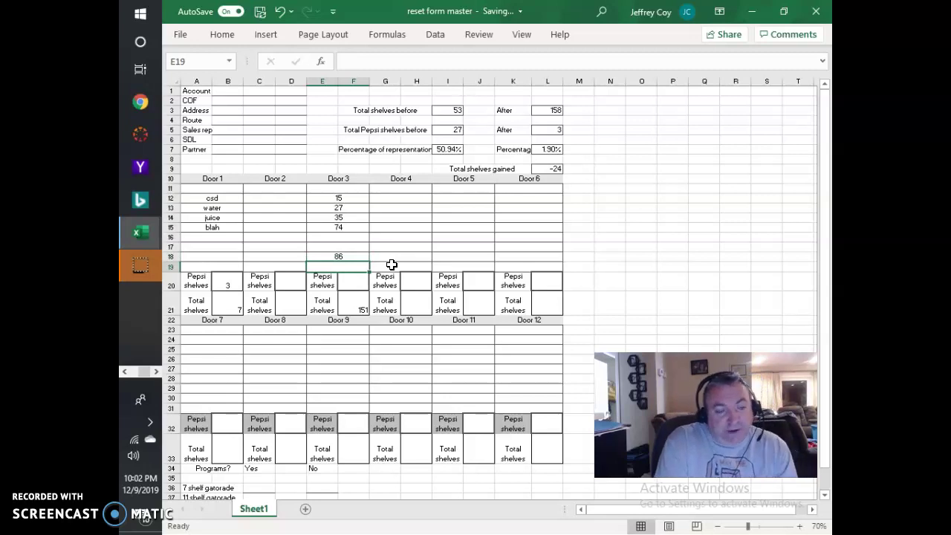
click(344, 196)
drag(344, 196, 339, 227)
Add E17 and E18 to the SUM formula in Door 3's "Total shelves" cell F21.
click(354, 301)
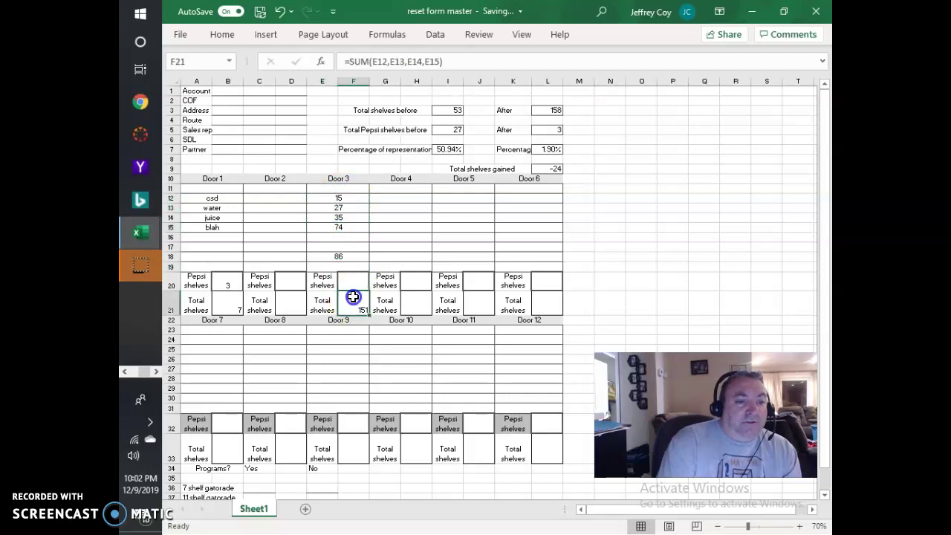
click(439, 62)
text(,e)
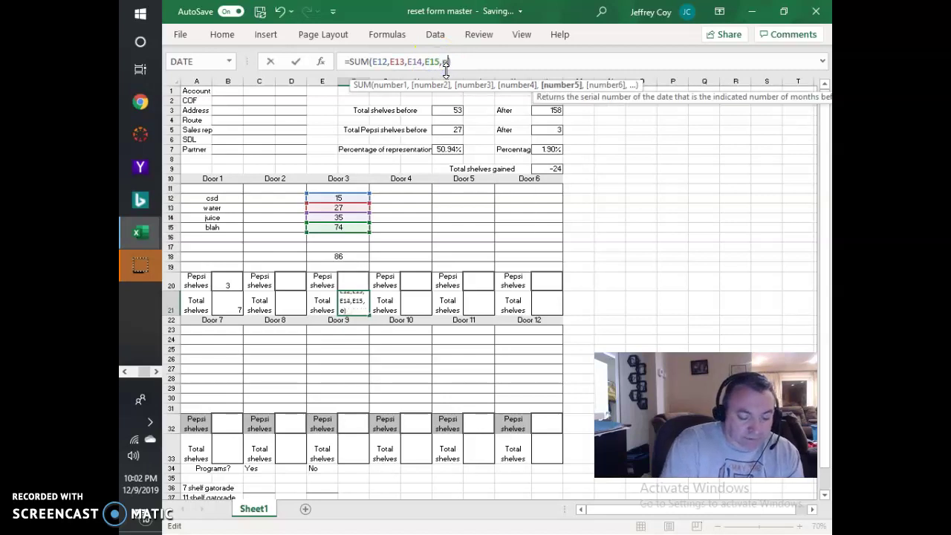
text(17)
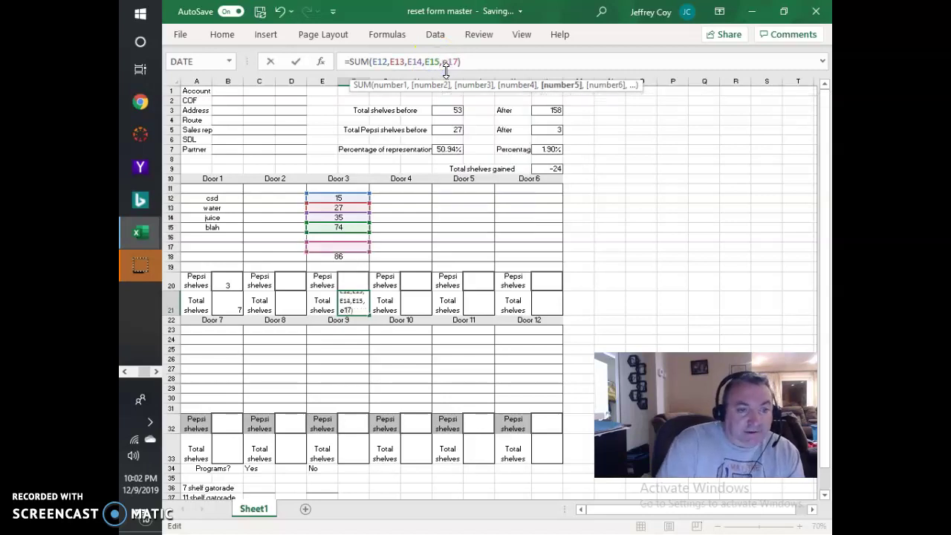
text(,e18)
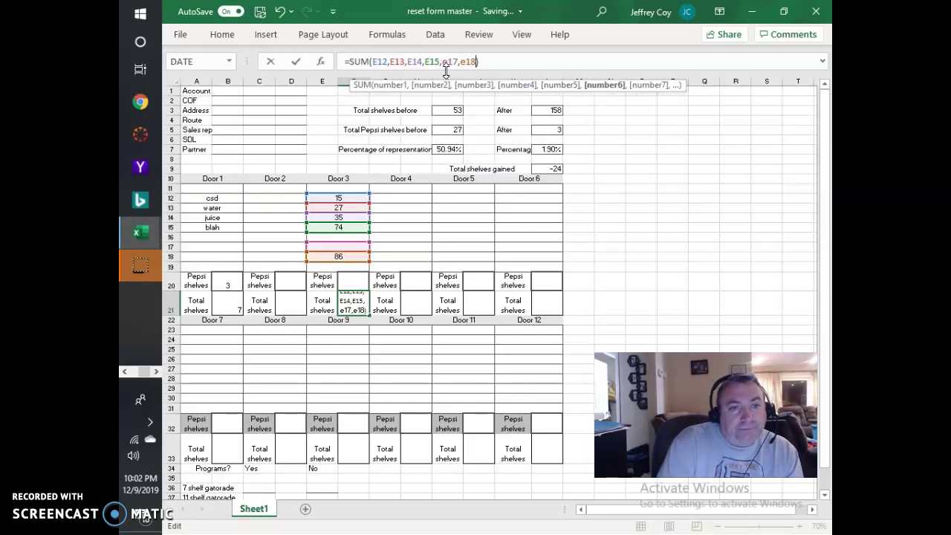
key(Return)
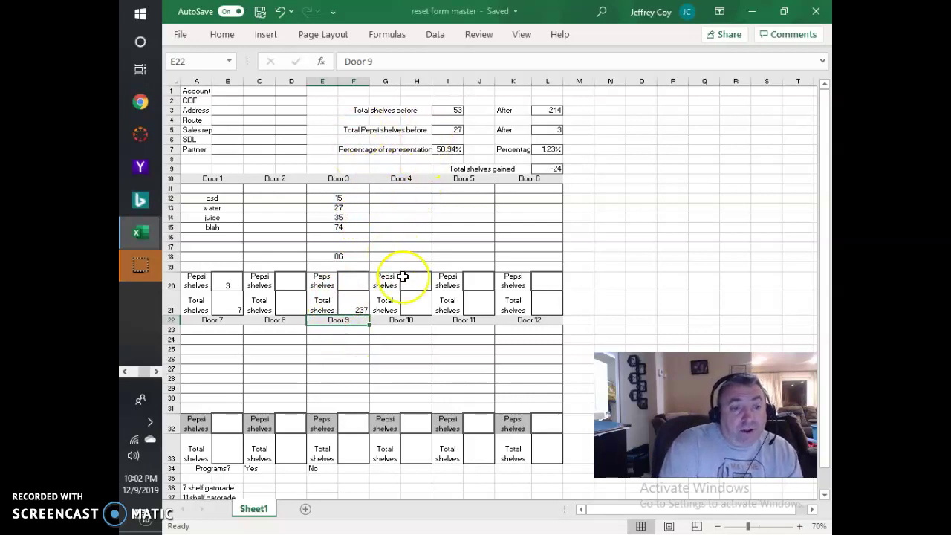
Enter the formula =SUM(G11:H19) in Door 4's "Total shelves" cell H21, using a range from the first to the last shelf row.
click(416, 309)
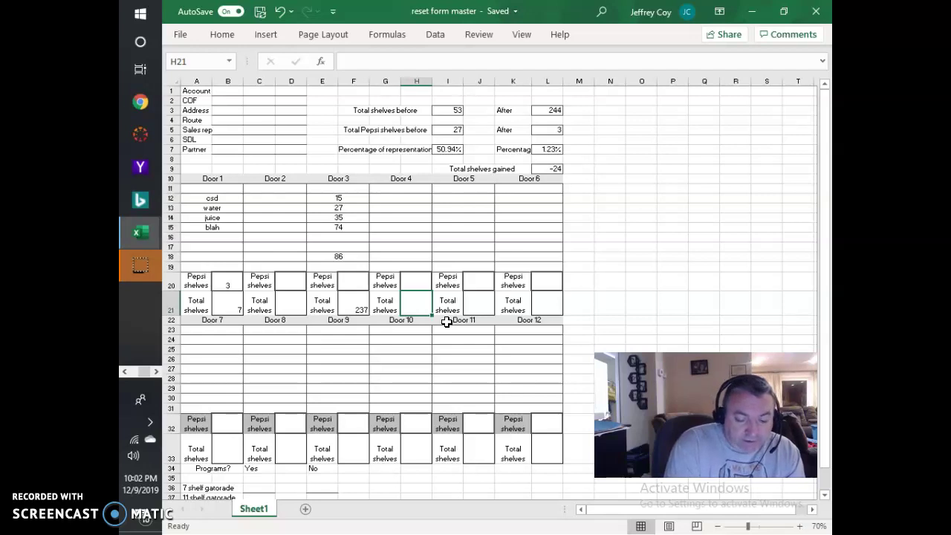
text(=su)
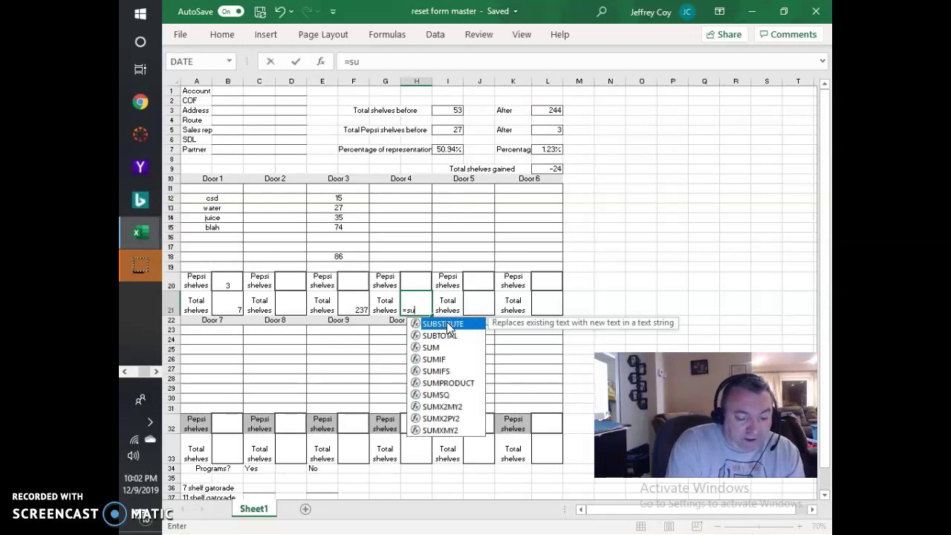
text(m()
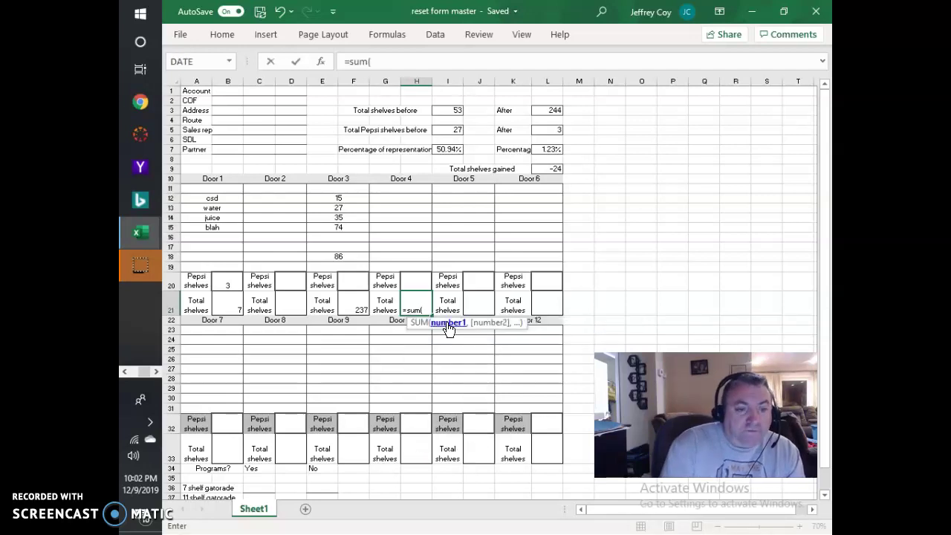
click(400, 188)
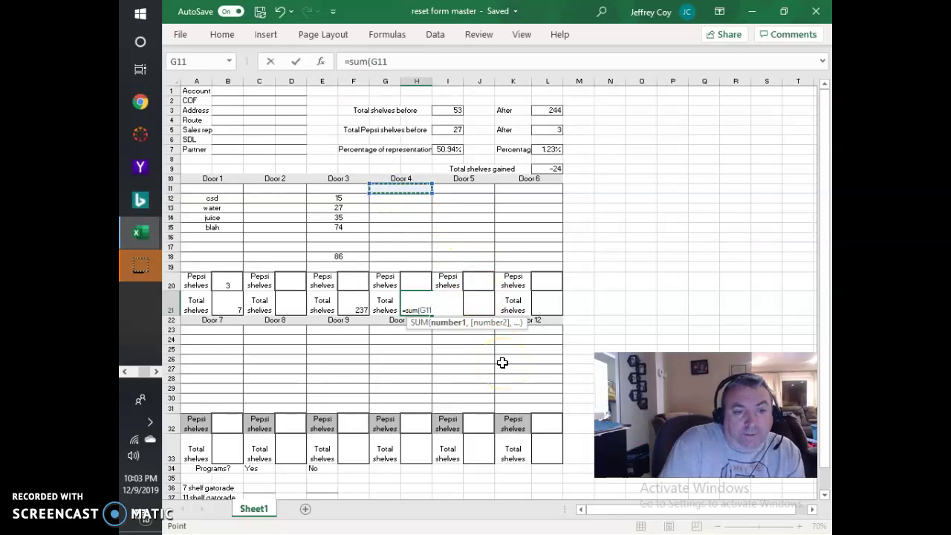
key(F8)
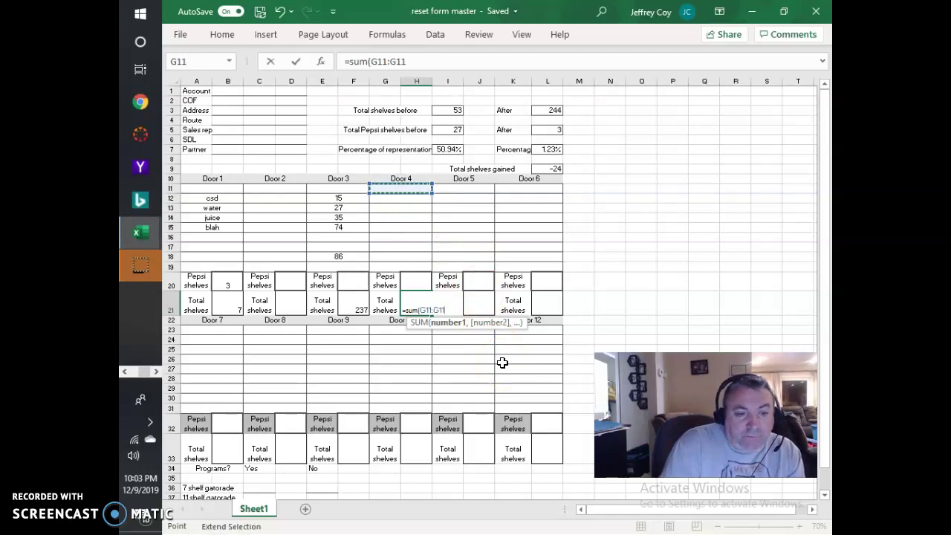
click(387, 268)
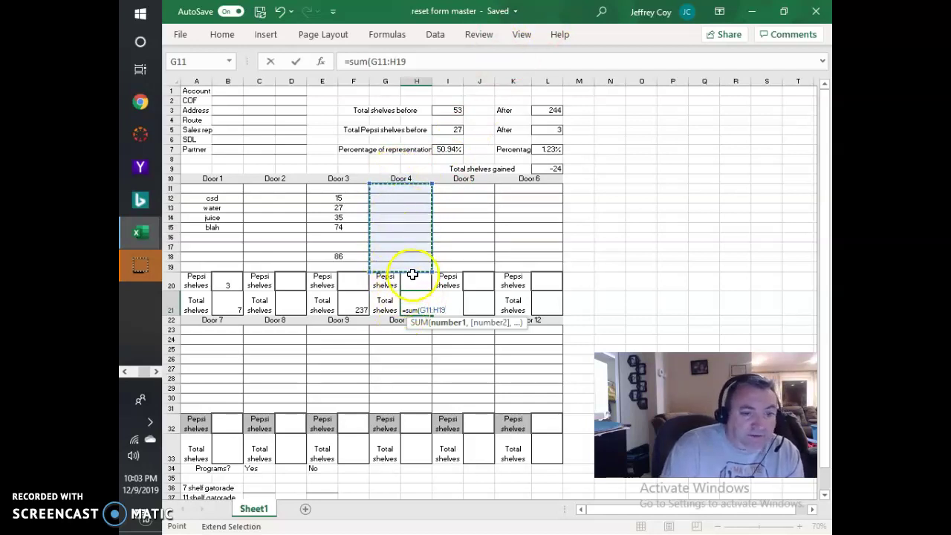
text())
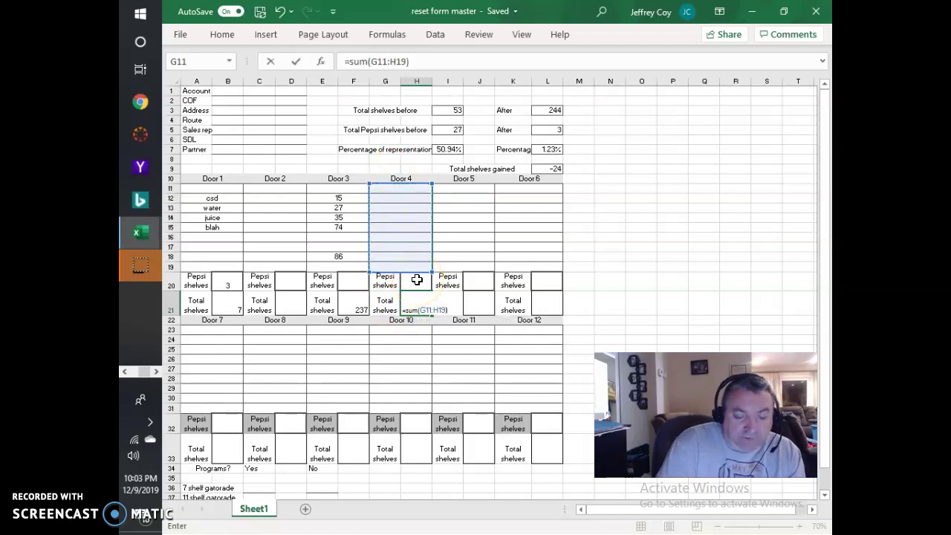
key(Return)
Fill Door 4's cells G11 to G13 with the test values 56, 67 and 90.
click(388, 189)
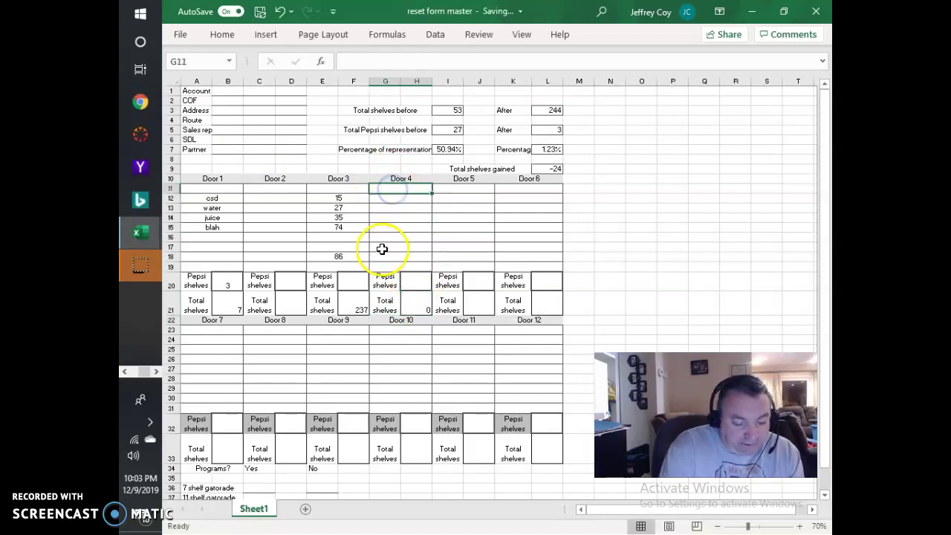
text(56)
key(Return)
text(67)
key(Return)
text(90)
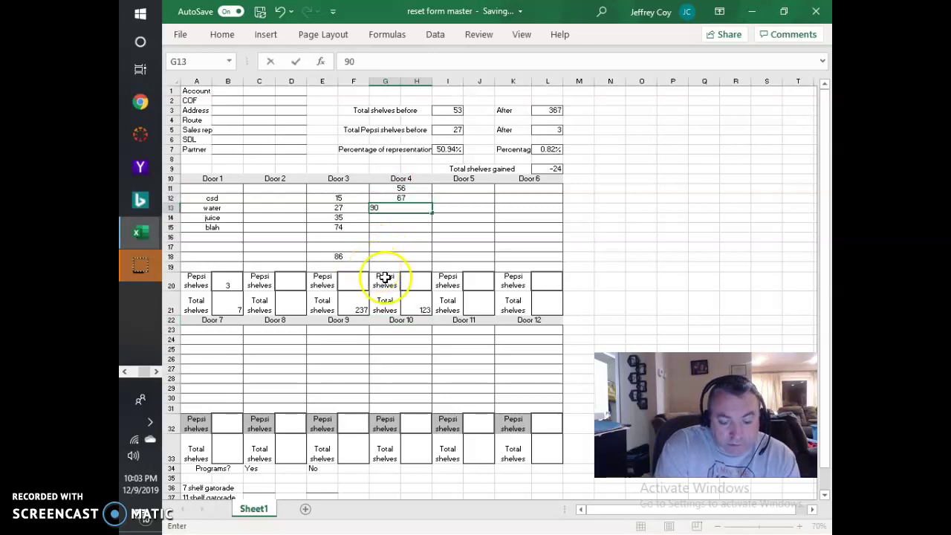
key(Return)
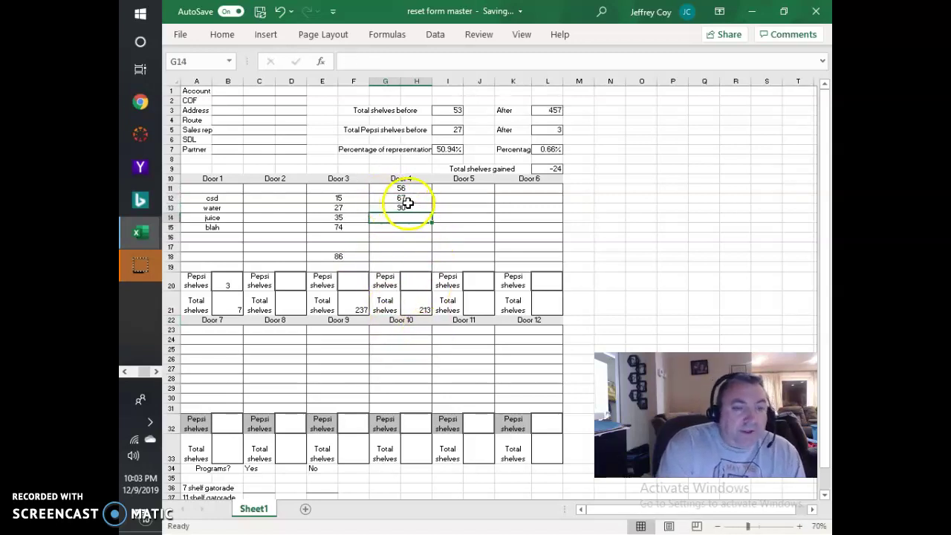
Try to replace SUM with a "dif" function in the formula of Door 4's "Total shelves" cell H21.
click(422, 299)
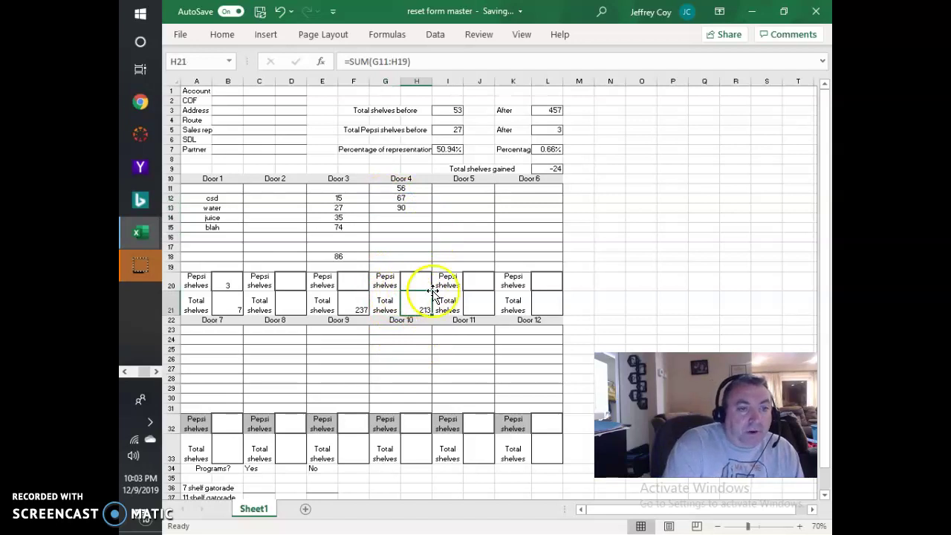
click(347, 59)
drag(348, 61, 371, 63)
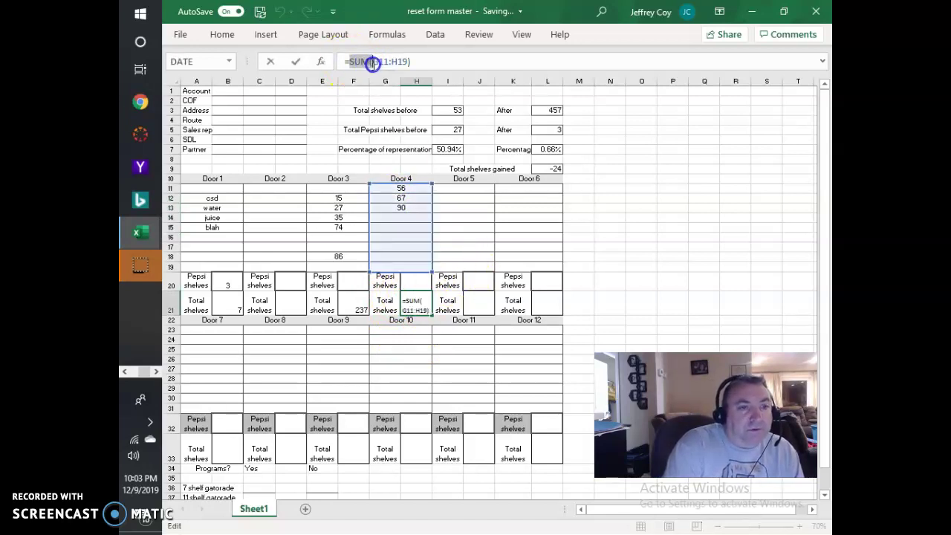
text(di)
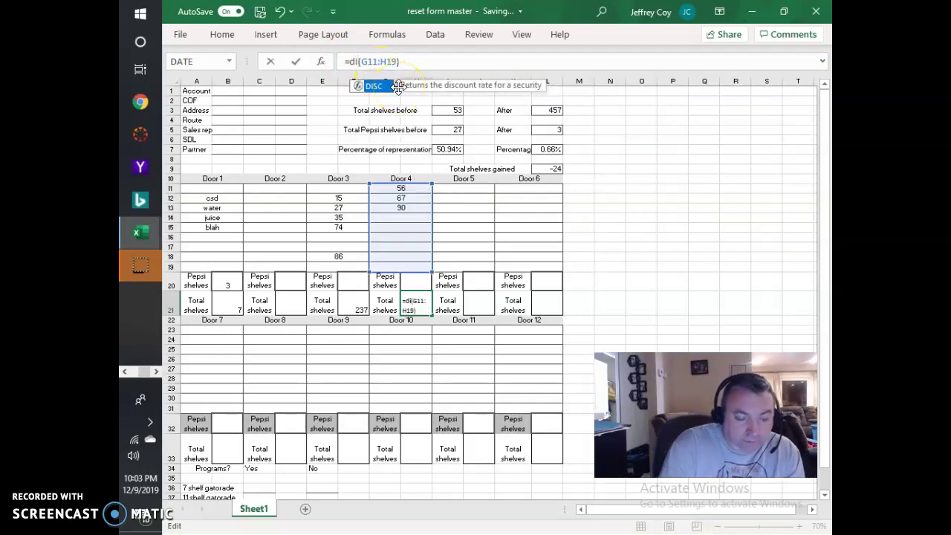
key(BackSpace)
key(BackSpace)
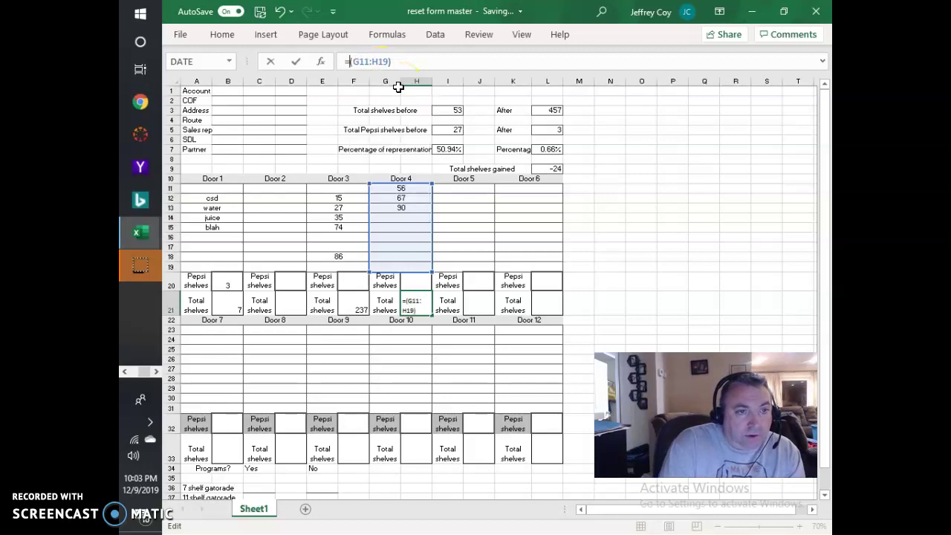
text(su)
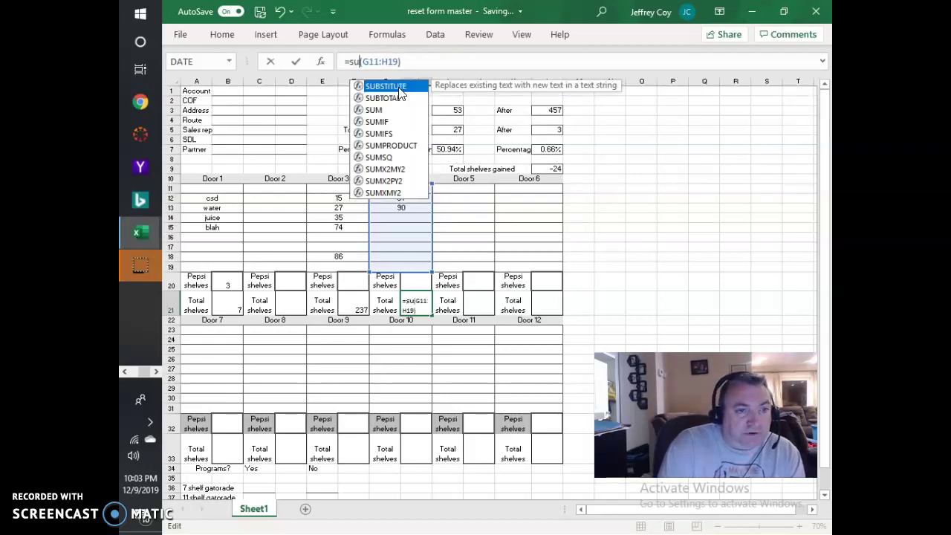
key(BackSpace)
key(BackSpace)
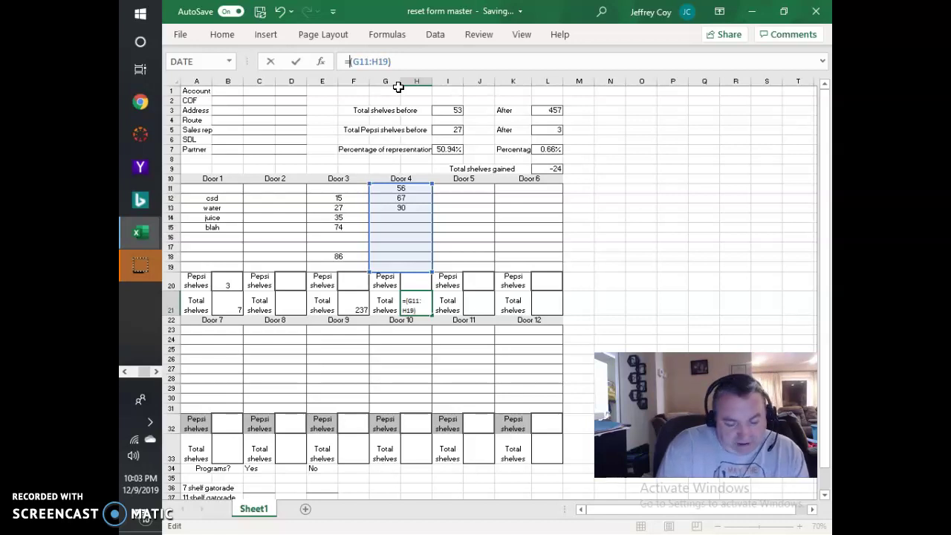
text(dif)
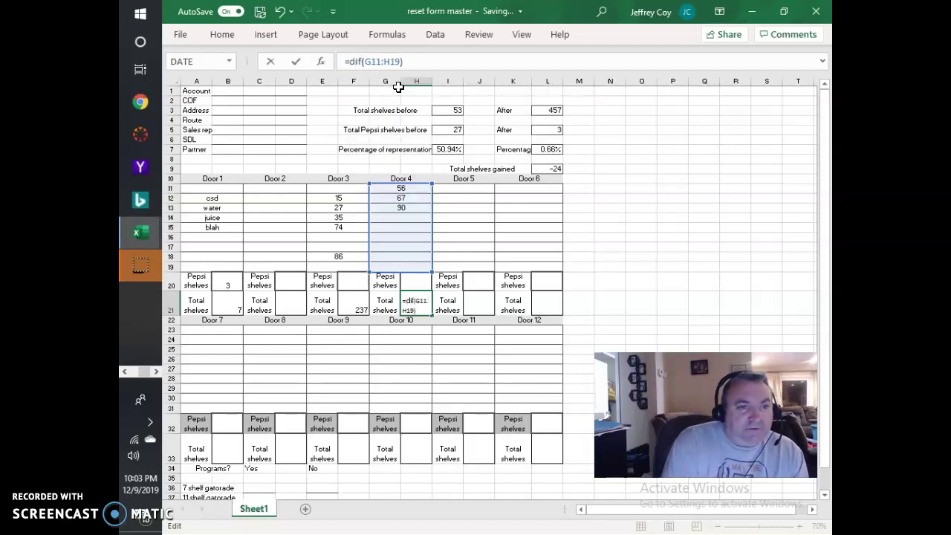
Shorten the function name in H21's formula to "d" and look through the suggested functions beginning with D.
key(BackSpace)
key(BackSpace)
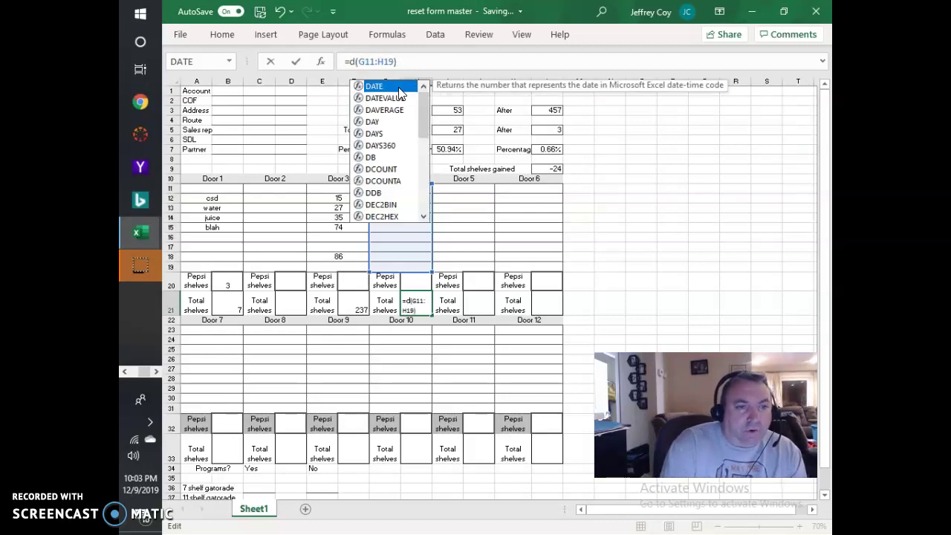
scroll(399, 104, down, 4)
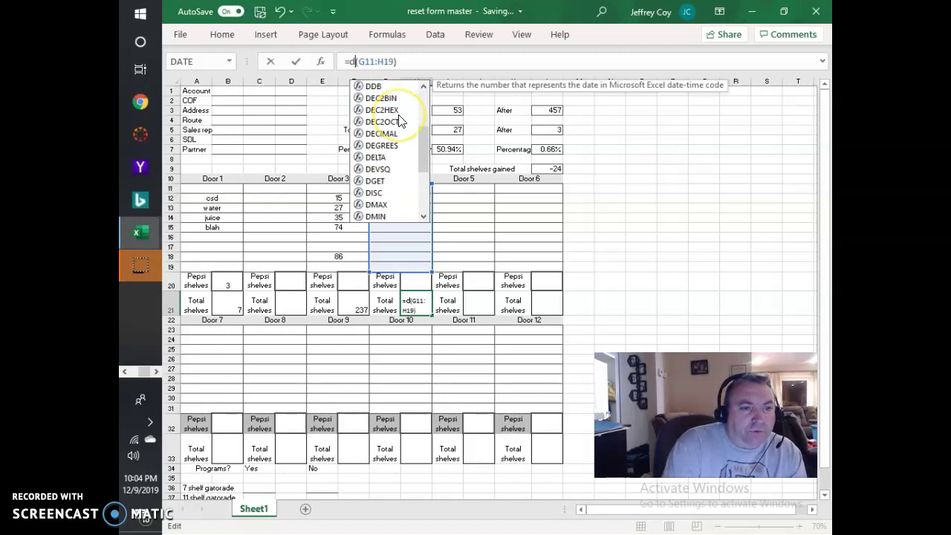
scroll(399, 121, down, 3)
click(385, 172)
scroll(384, 182, up, 7)
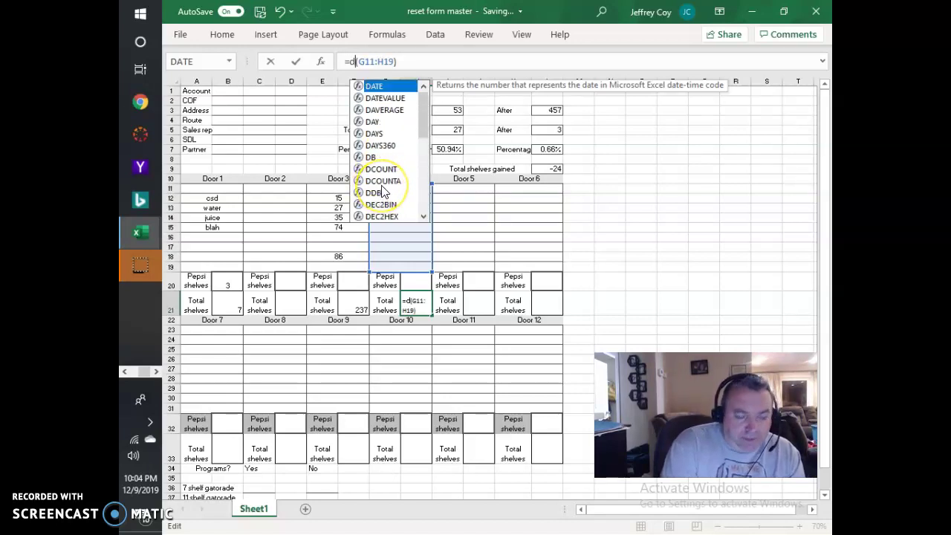
click(394, 184)
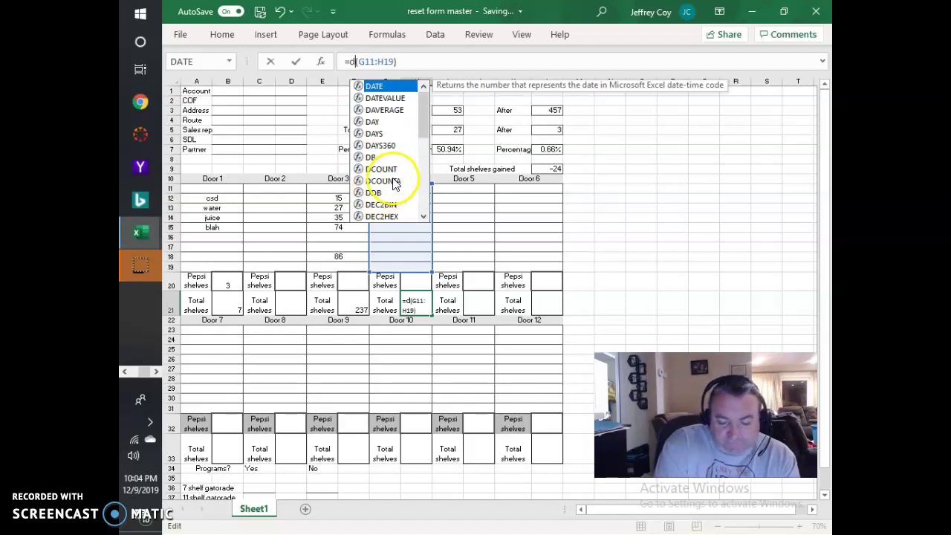
scroll(392, 169, down, 4)
scroll(390, 171, up, 3)
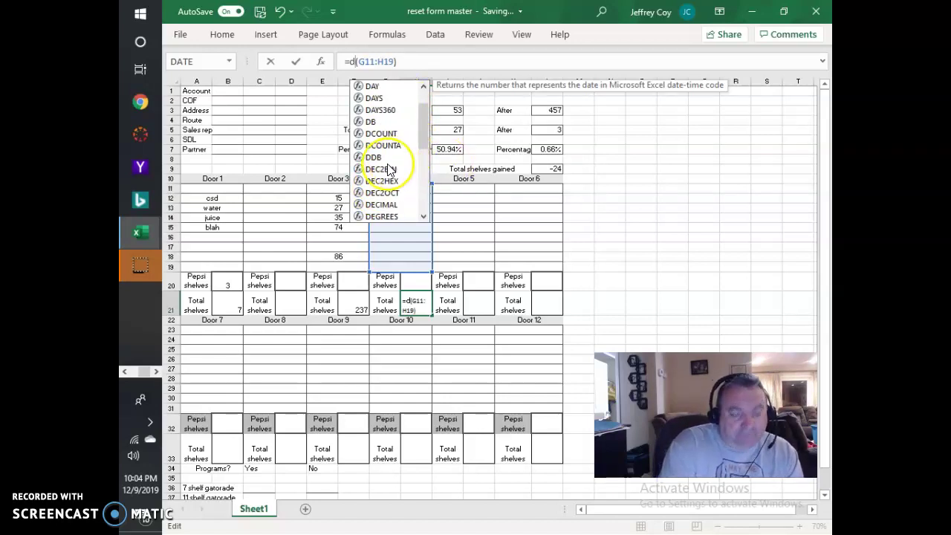
Look through the suggested functions beginning with E and F, reading the descriptions of FORECAST.ETS.STAT, FV, FVSCHEDULE, FINV and F.DIST.RT.
key(BackSpace)
text(e)
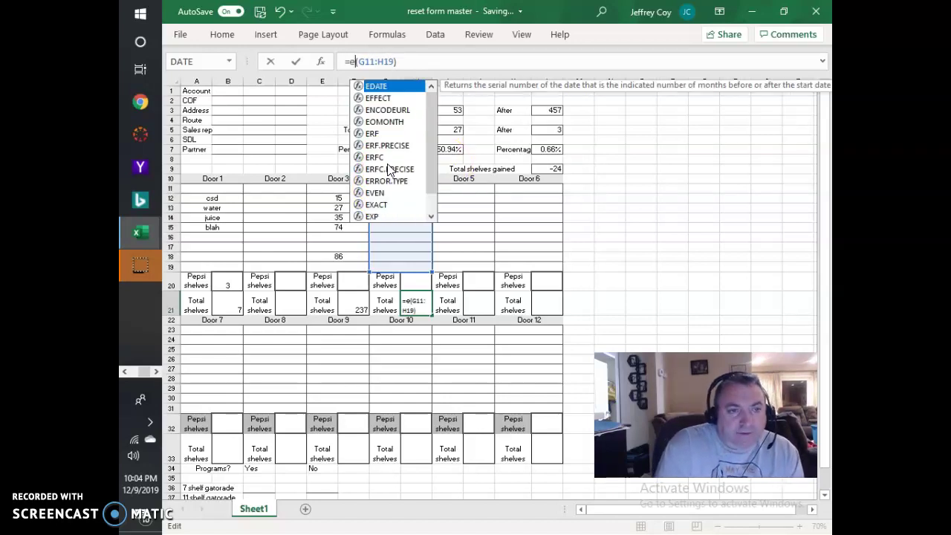
key(BackSpace)
text(f)
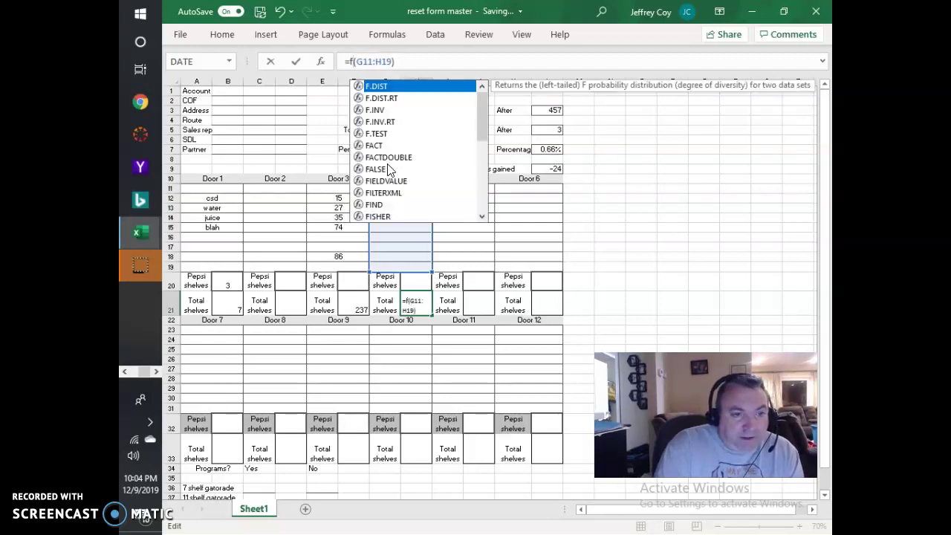
scroll(386, 169, down, 6)
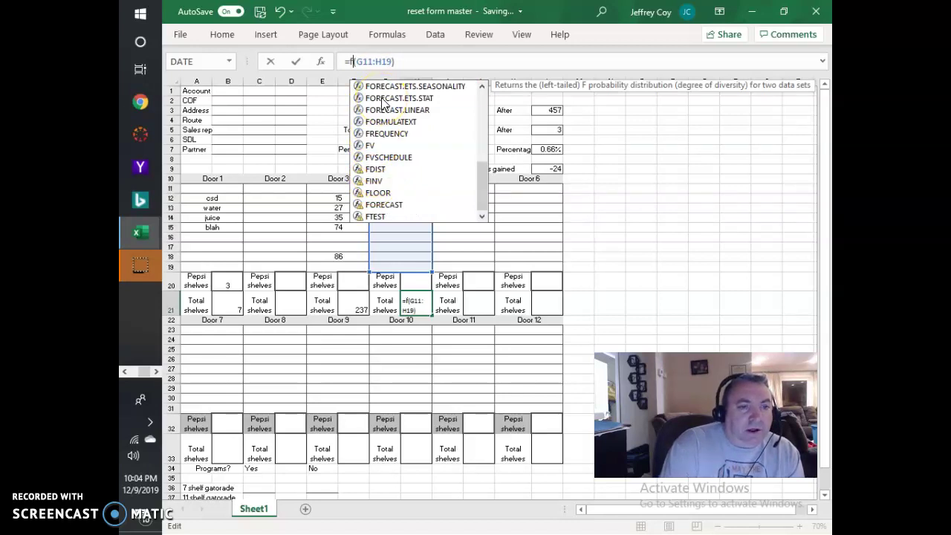
click(384, 99)
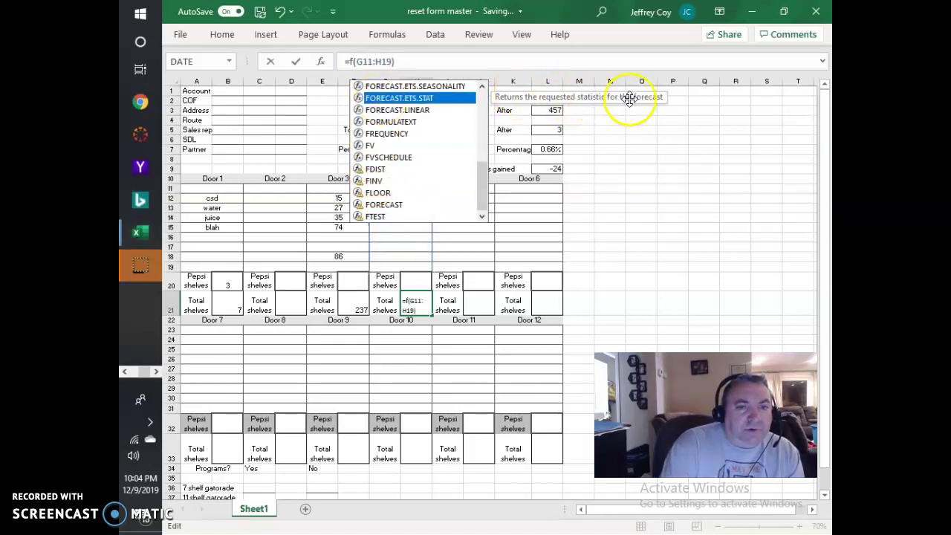
click(383, 145)
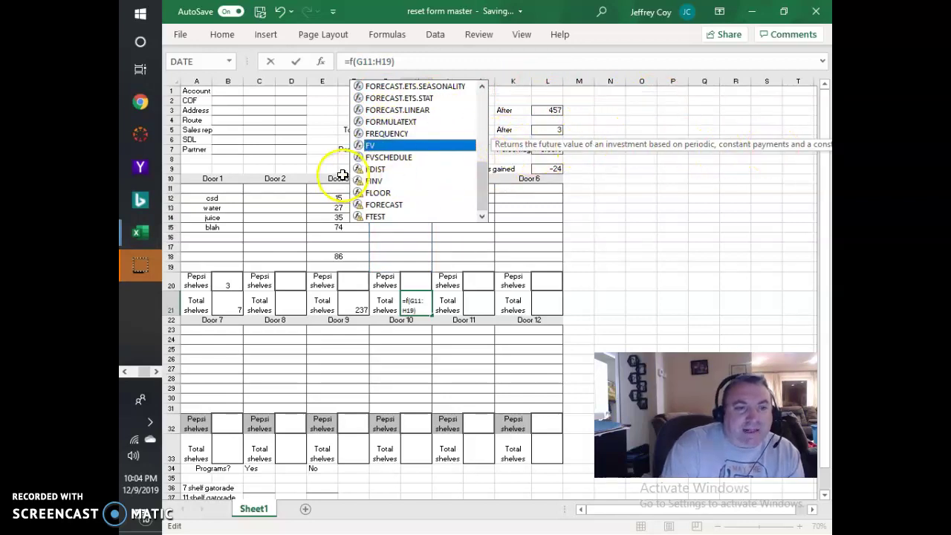
click(394, 157)
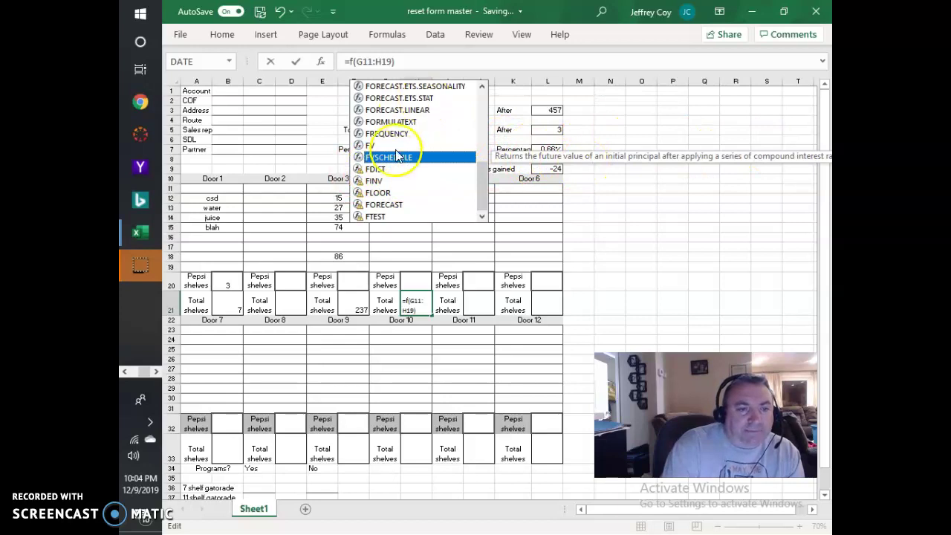
click(377, 181)
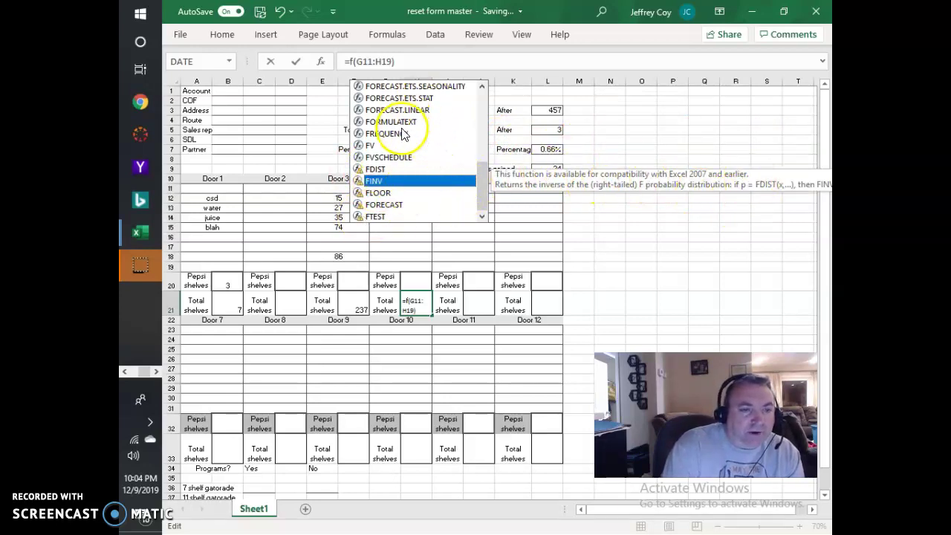
scroll(402, 134, up, 6)
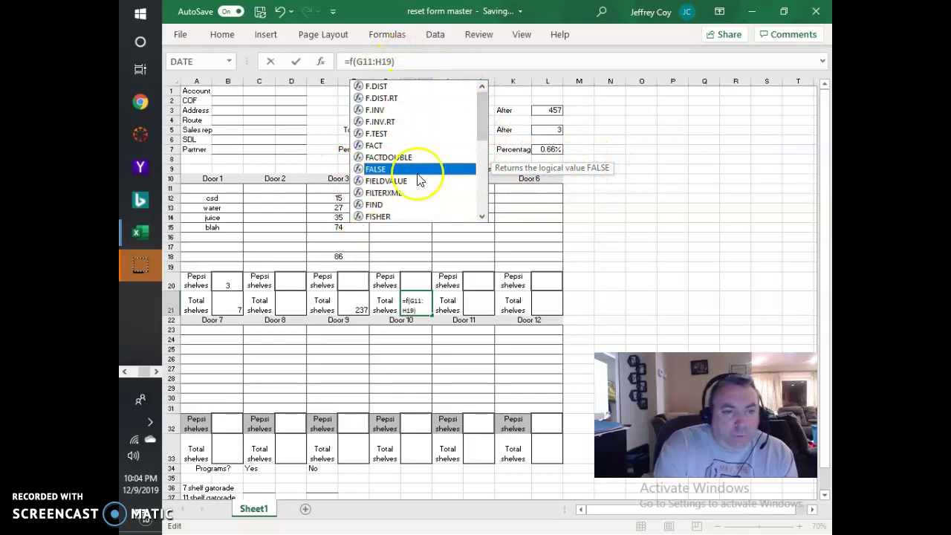
click(379, 99)
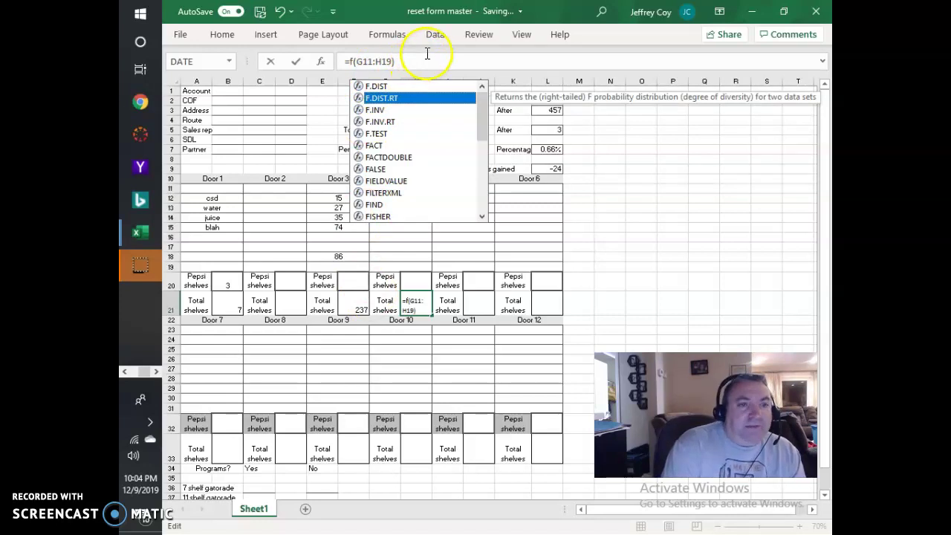
Select the entire formula in Door 4's "Total shelves" cell H21.
drag(424, 54, 264, 61)
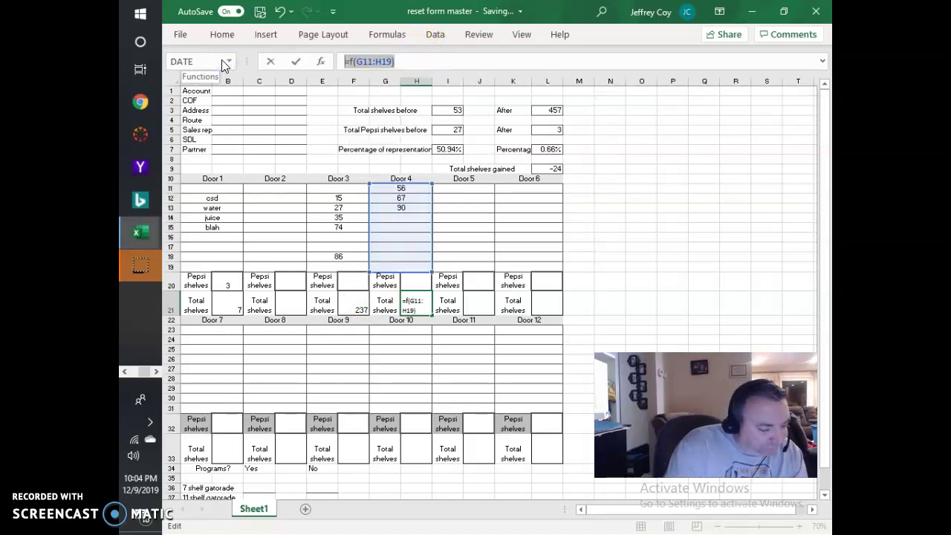